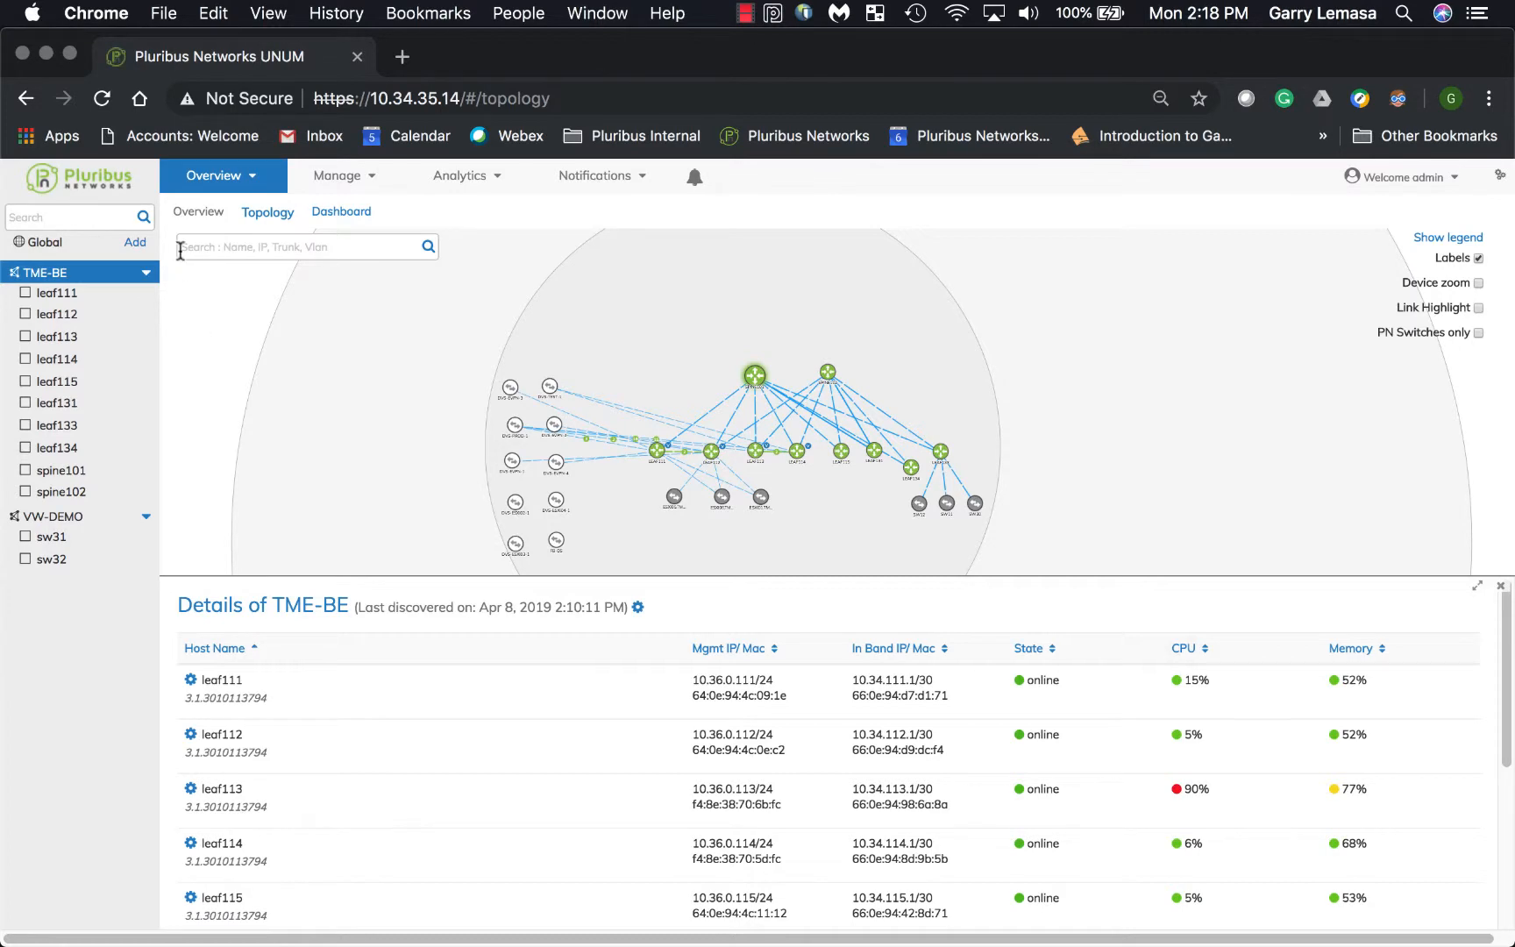
# - Open the fabric dashboard and inspect the per-switch details in the top 10 memory and CPU utilization charts
pyautogui.click(341, 221)
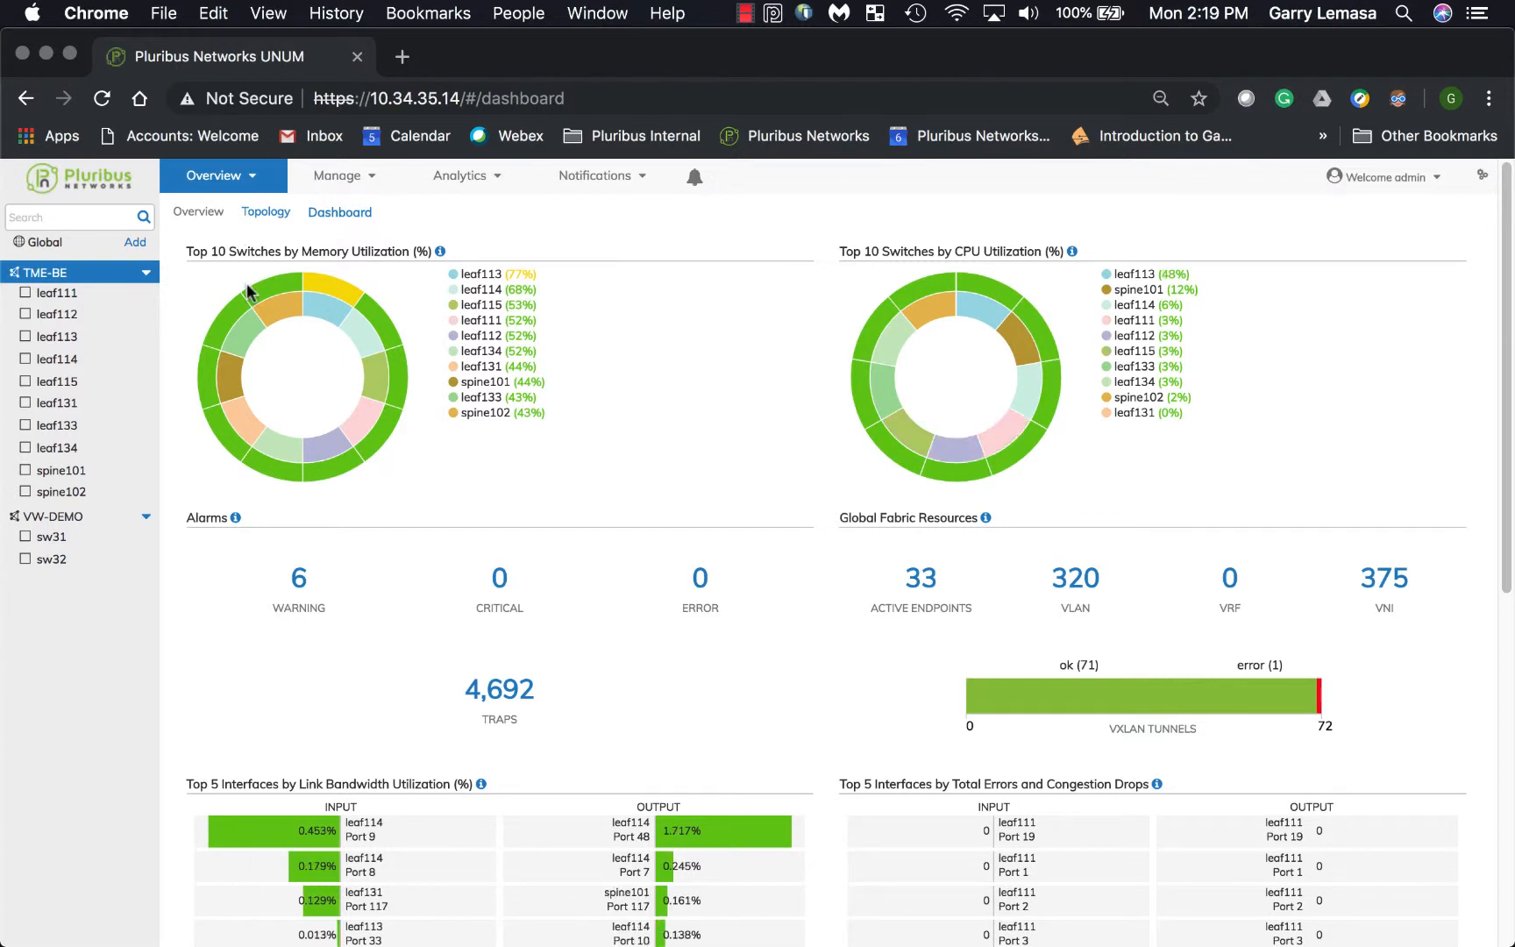
pyautogui.moveTo(237, 412)
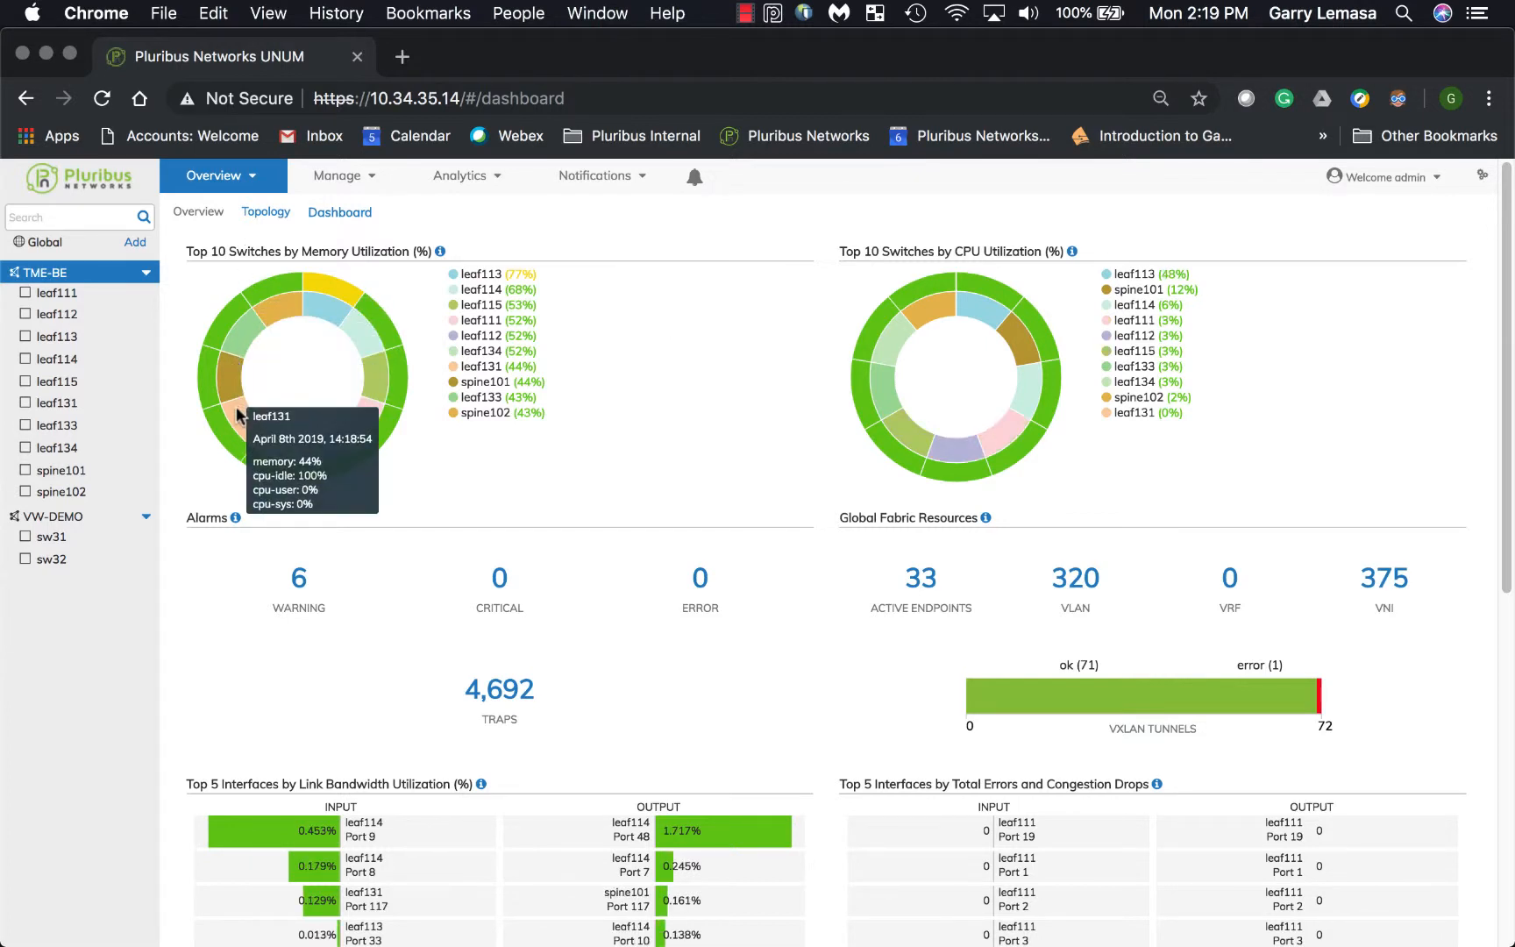
pyautogui.moveTo(375, 373)
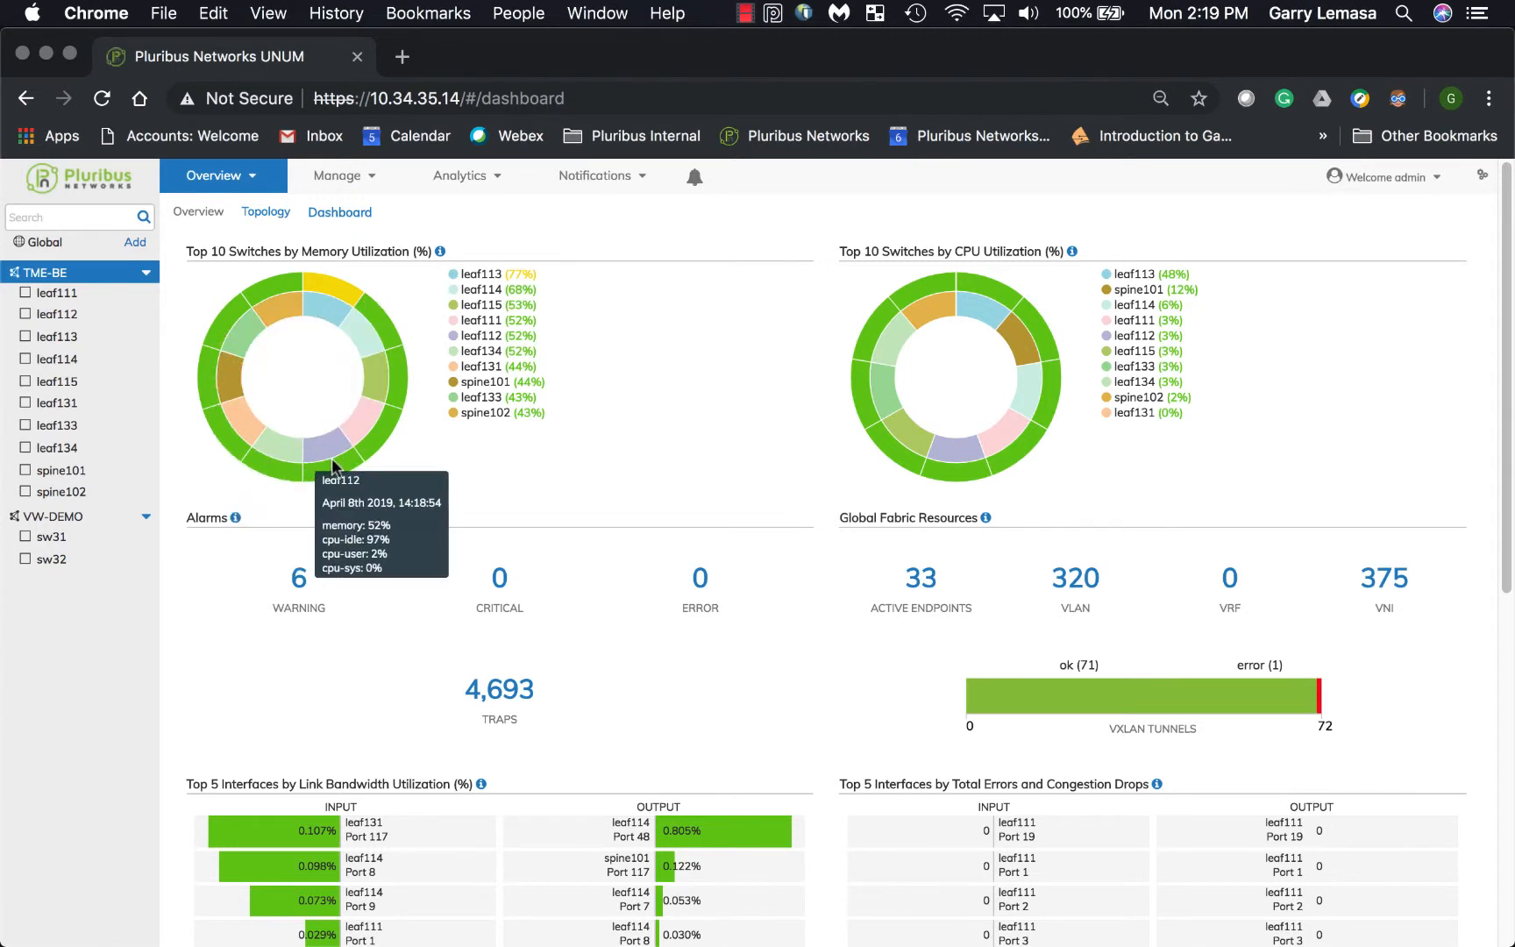
pyautogui.moveTo(378, 432)
pyautogui.moveTo(386, 332)
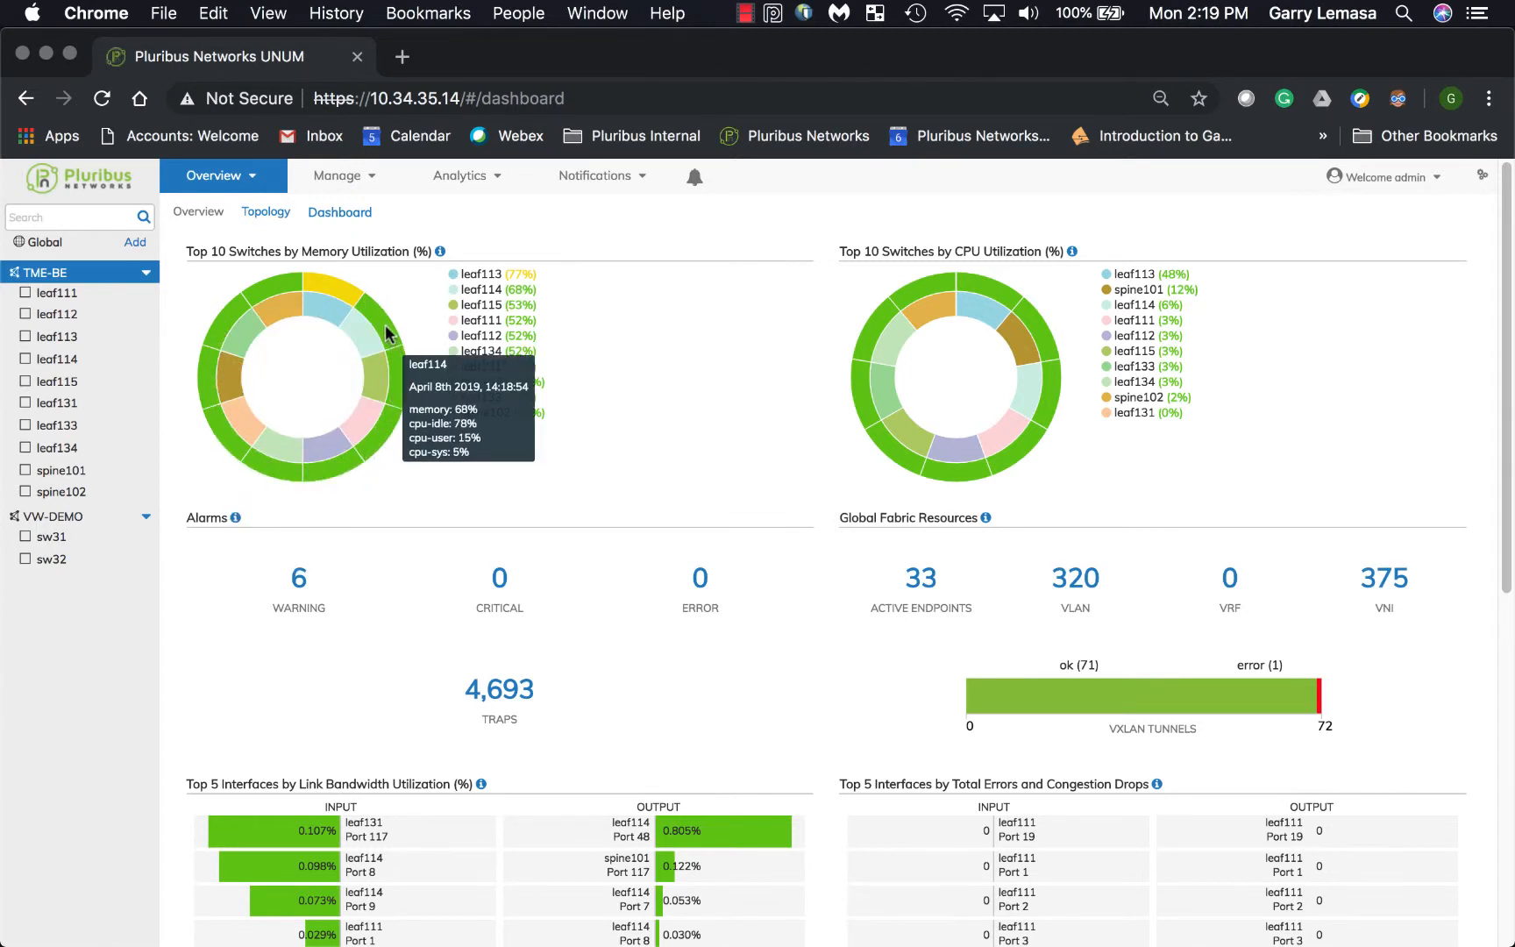
pyautogui.moveTo(341, 292)
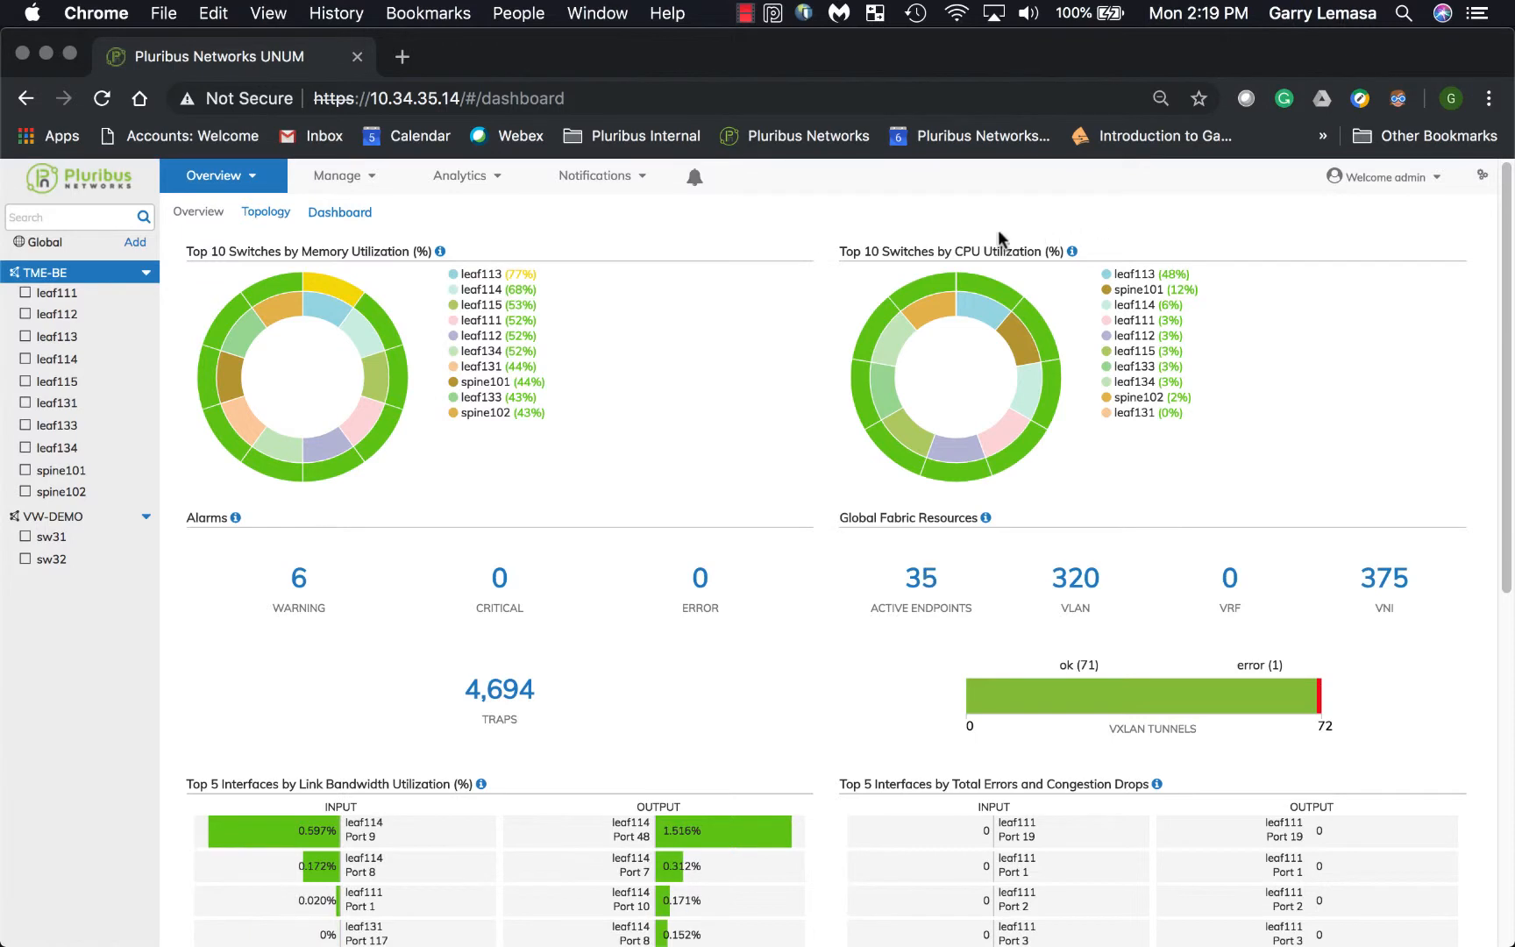
pyautogui.moveTo(941, 284)
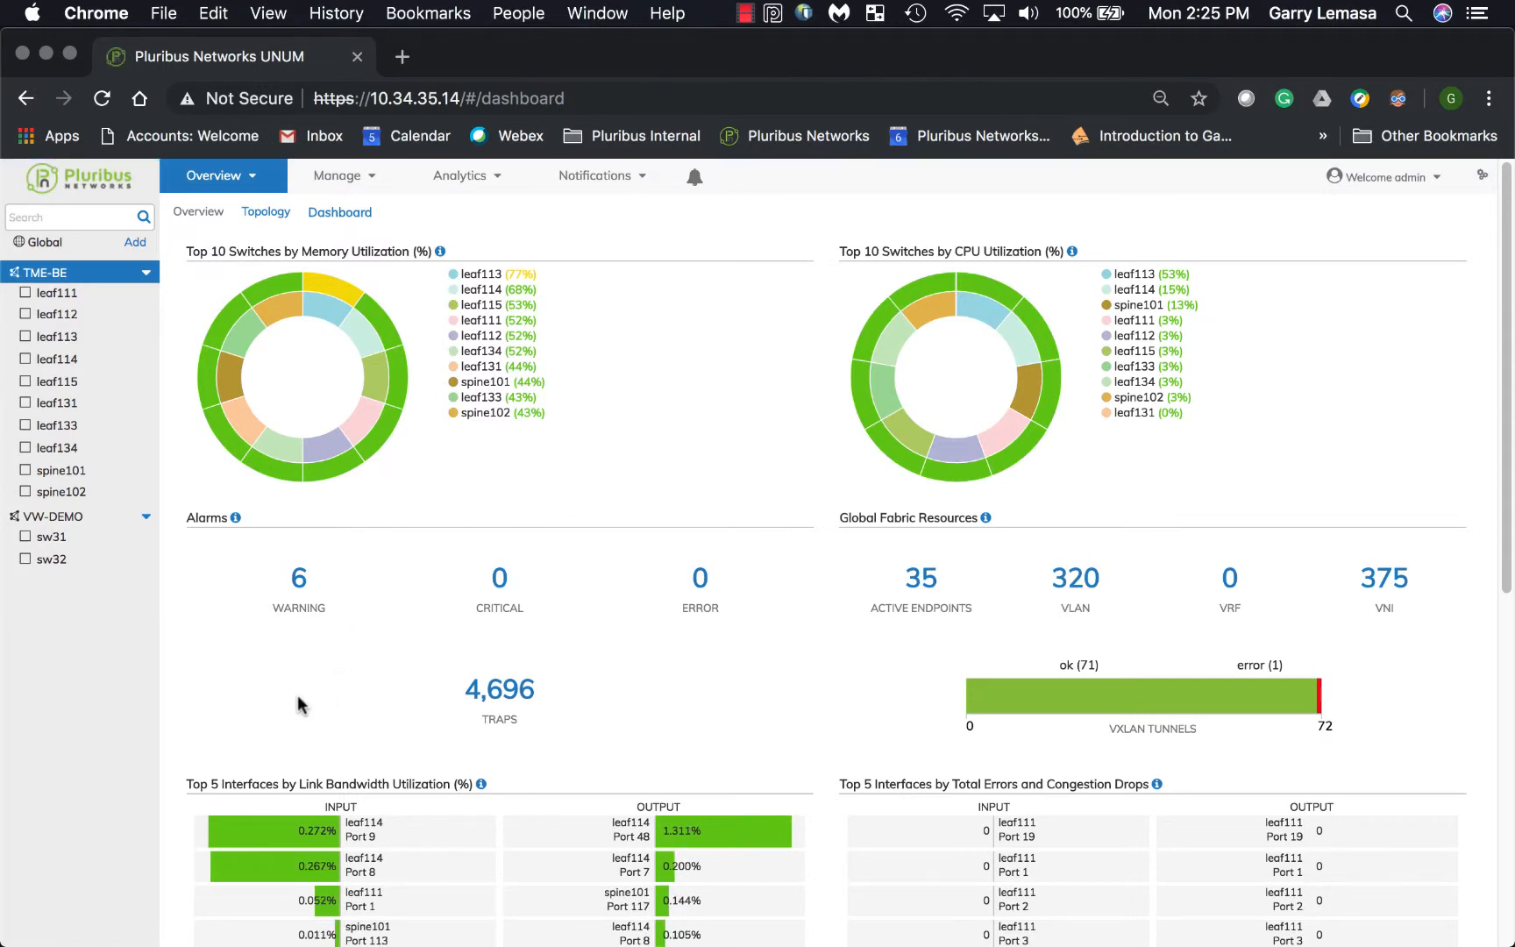
# - Open the SNMP trap view from the dashboard's trap count and review its charts, timeline and trap details
pyautogui.click(499, 692)
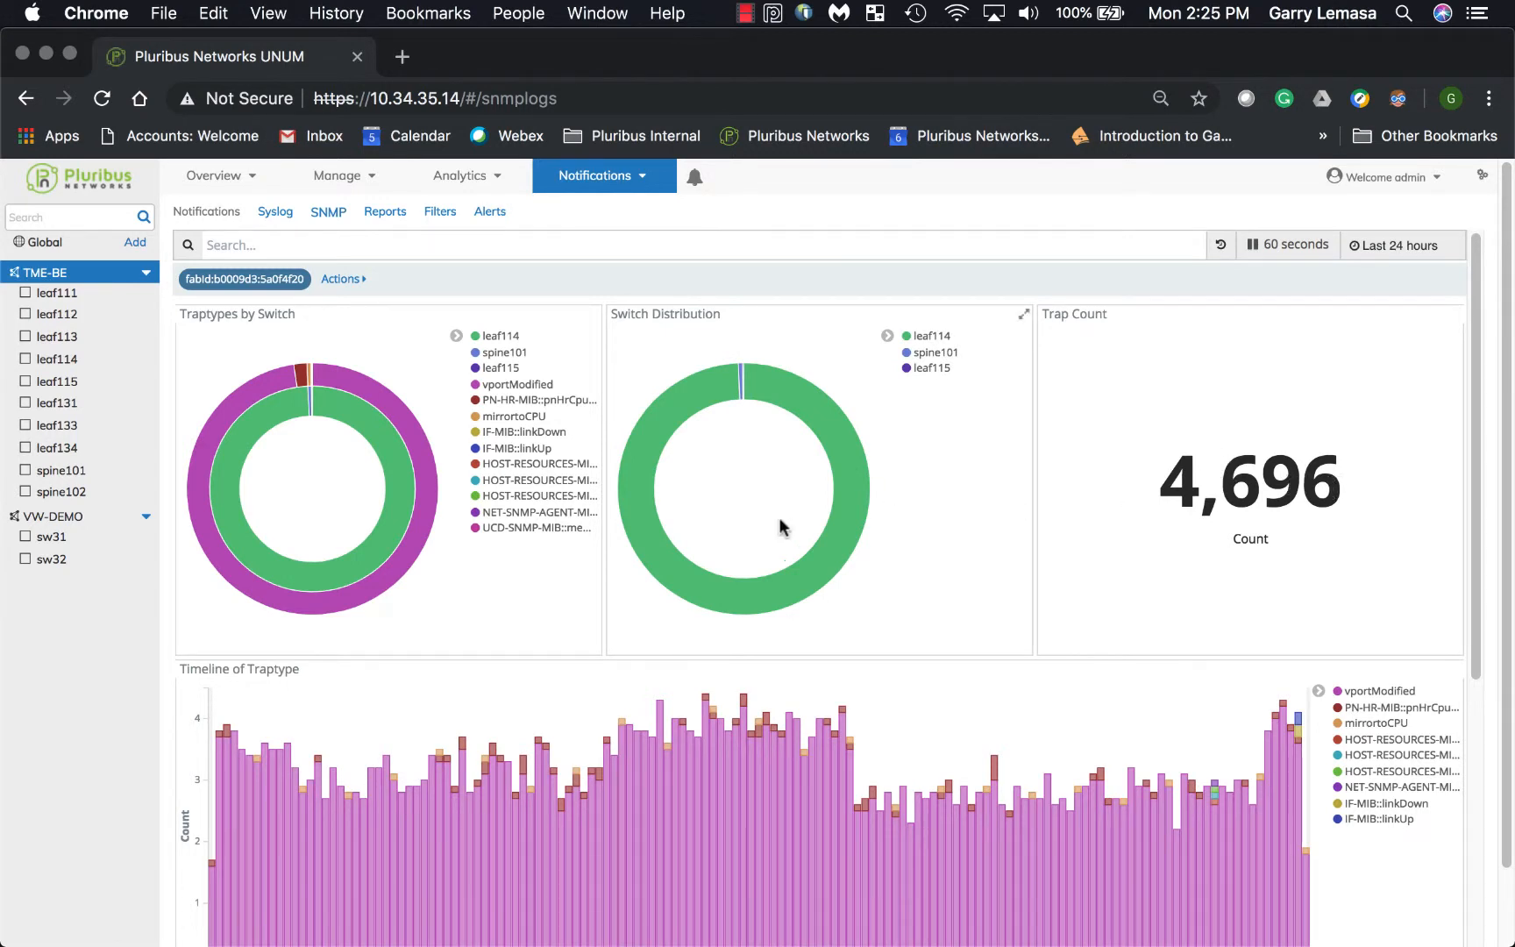
pyautogui.scroll(-2, 783, 528)
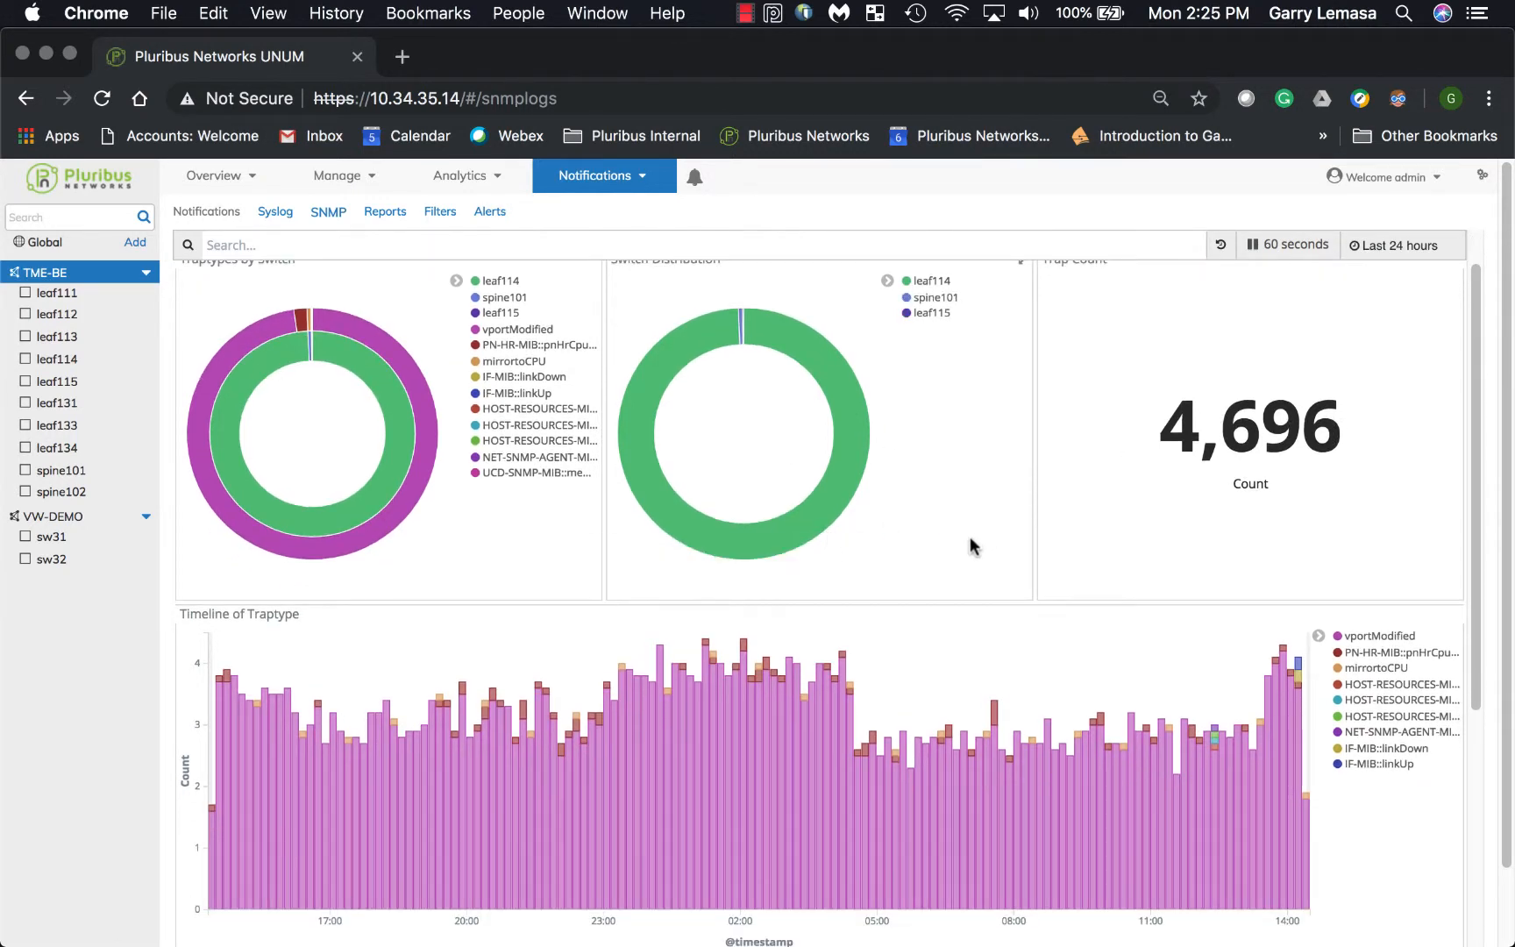
pyautogui.scroll(1, 971, 545)
pyautogui.scroll(-5, 971, 541)
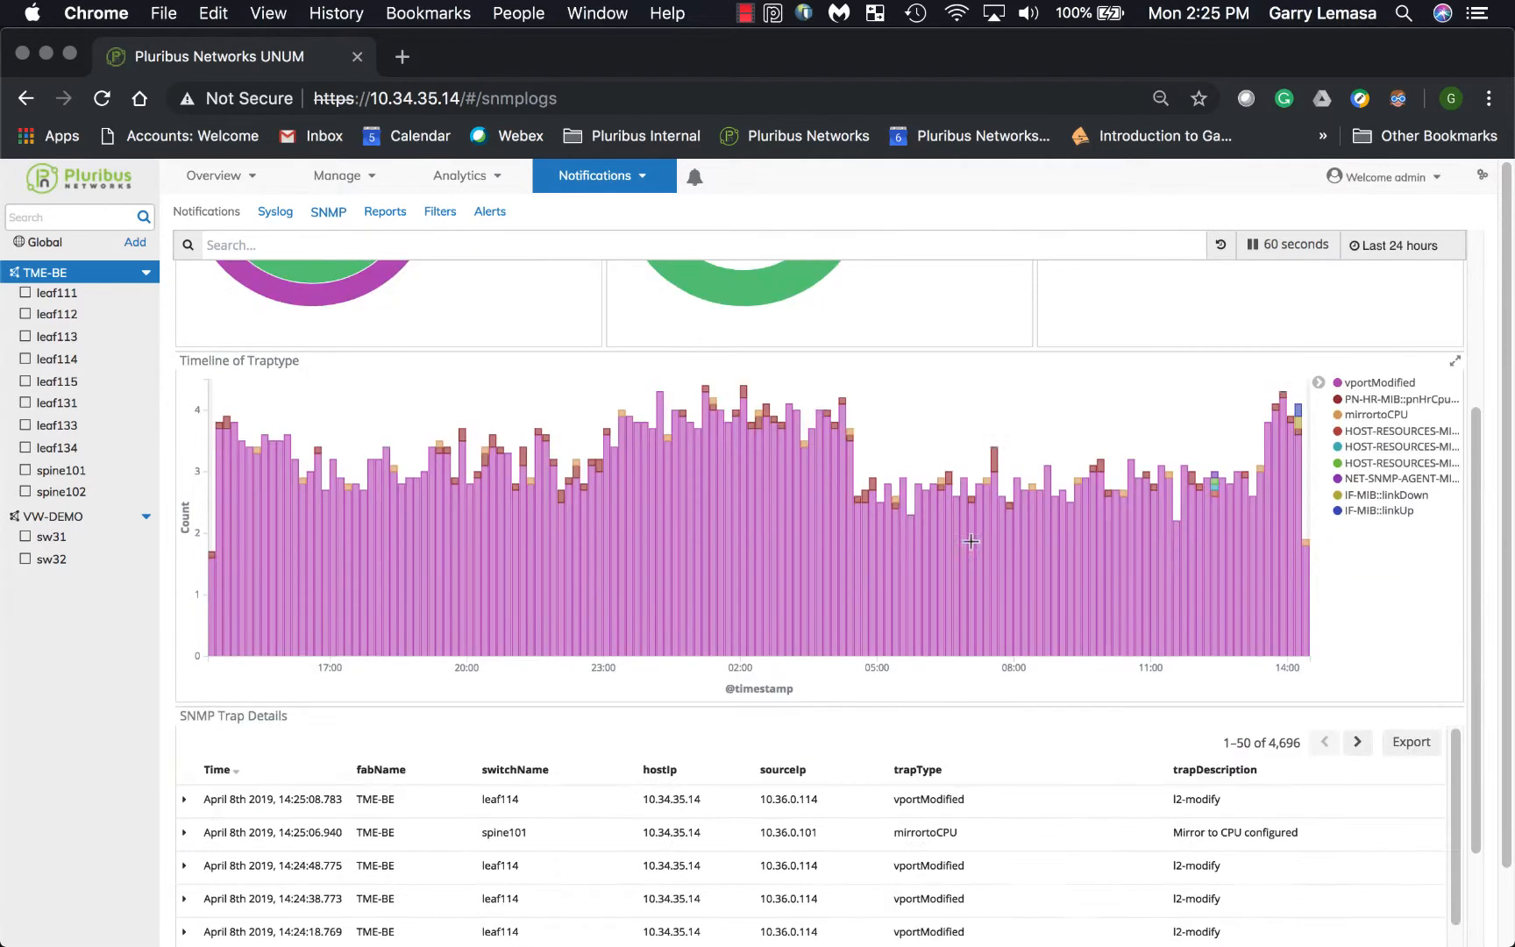
pyautogui.scroll(6, 970, 543)
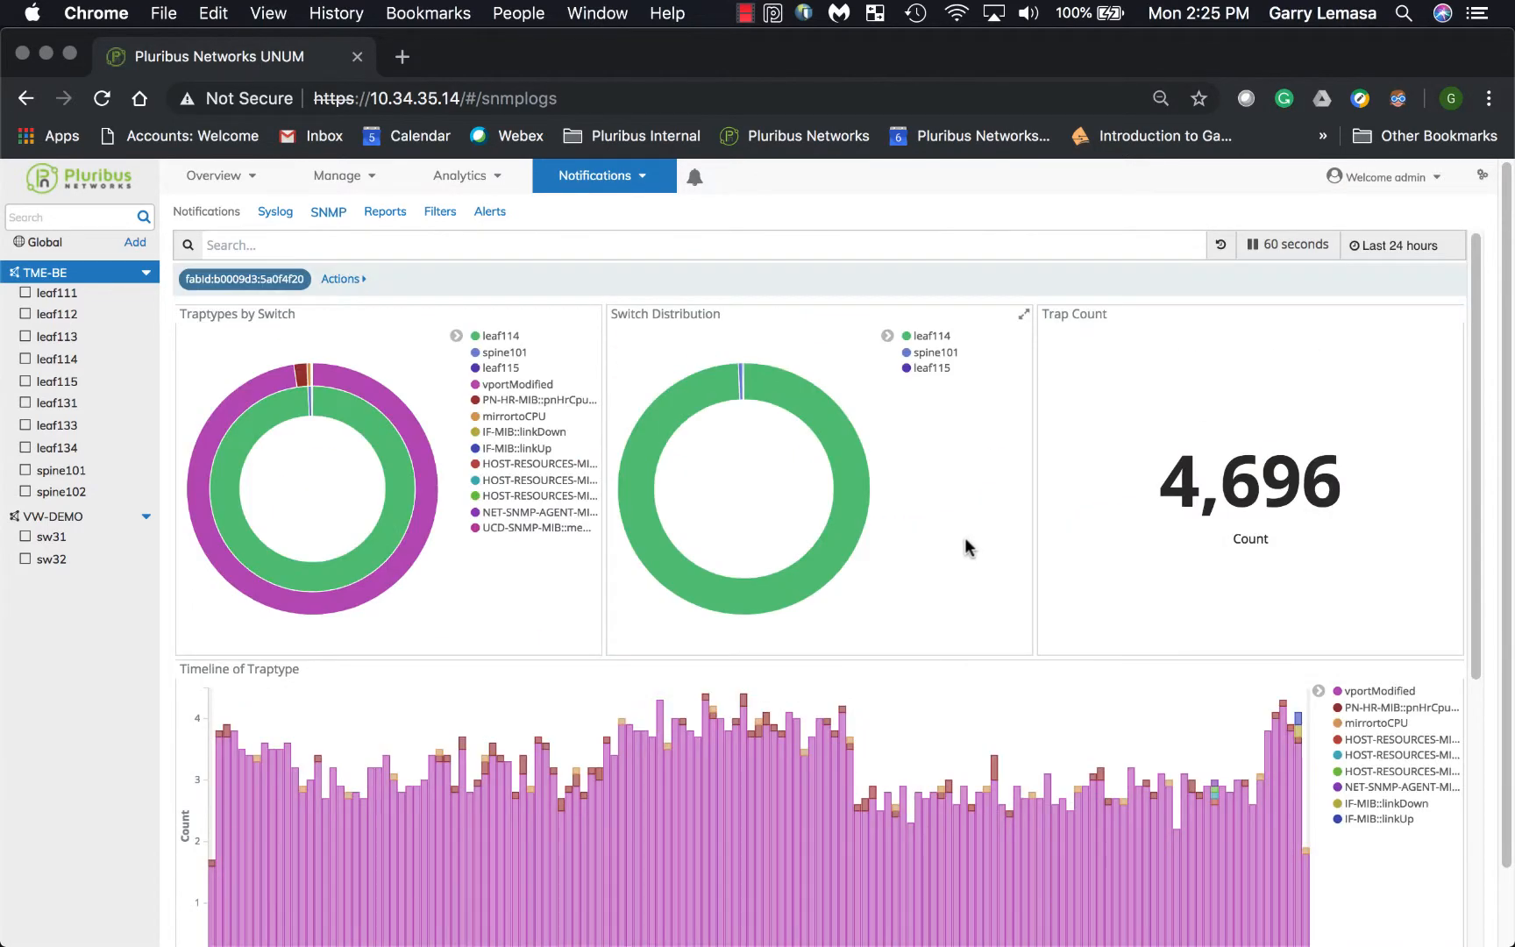
# - Open the TME-BE topology and show the details of the link between spine101 and leaf115
pyautogui.click(249, 178)
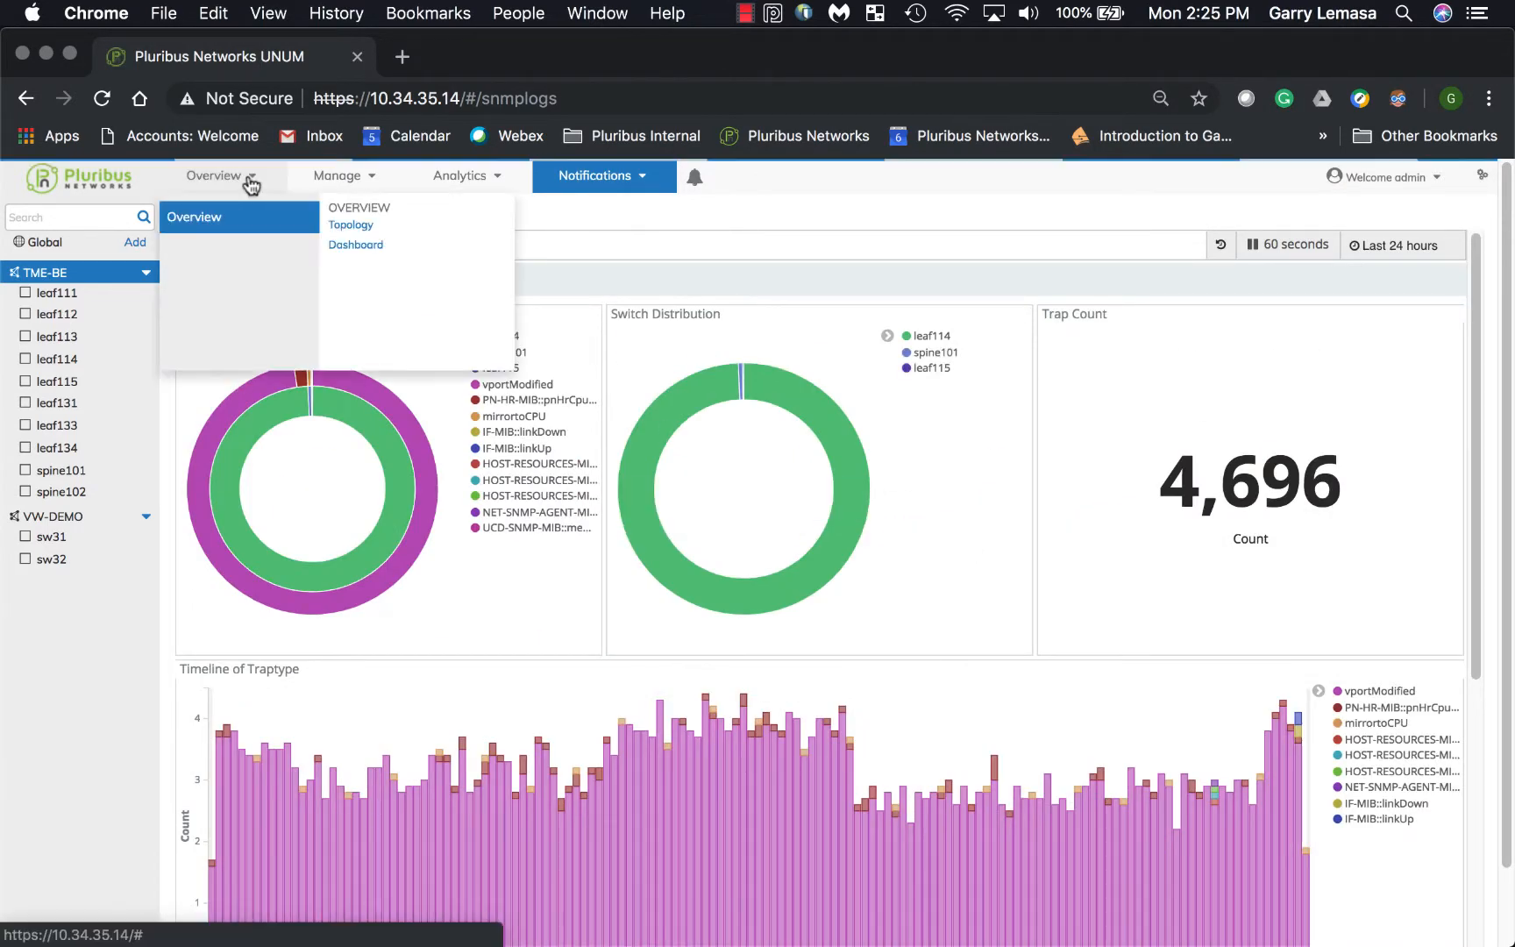
pyautogui.click(350, 227)
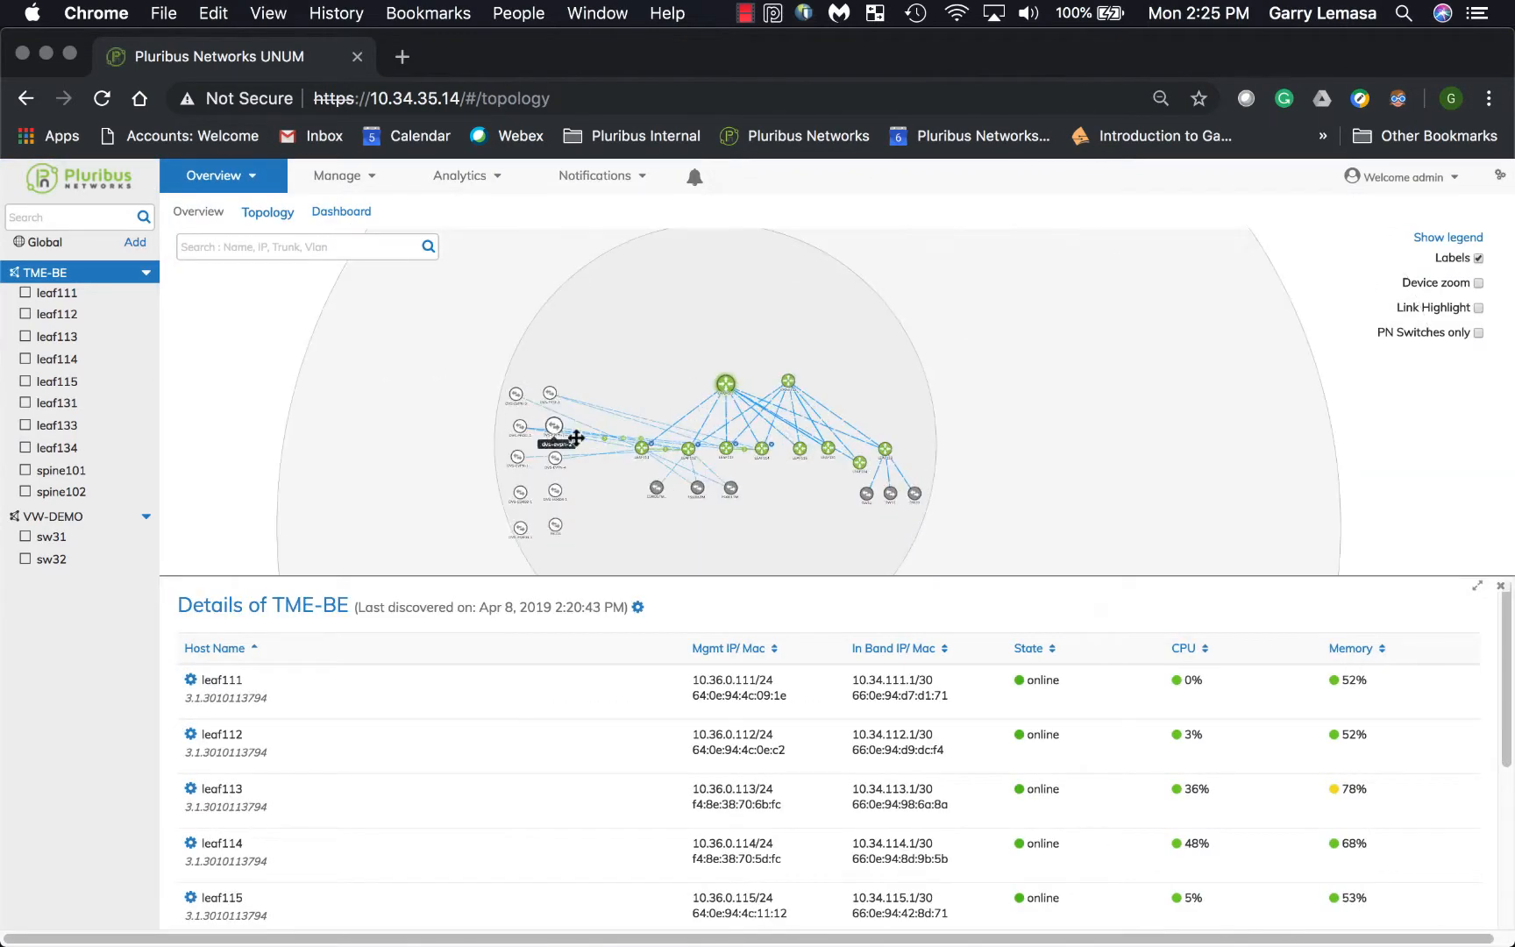
pyautogui.scroll(5, 757, 404)
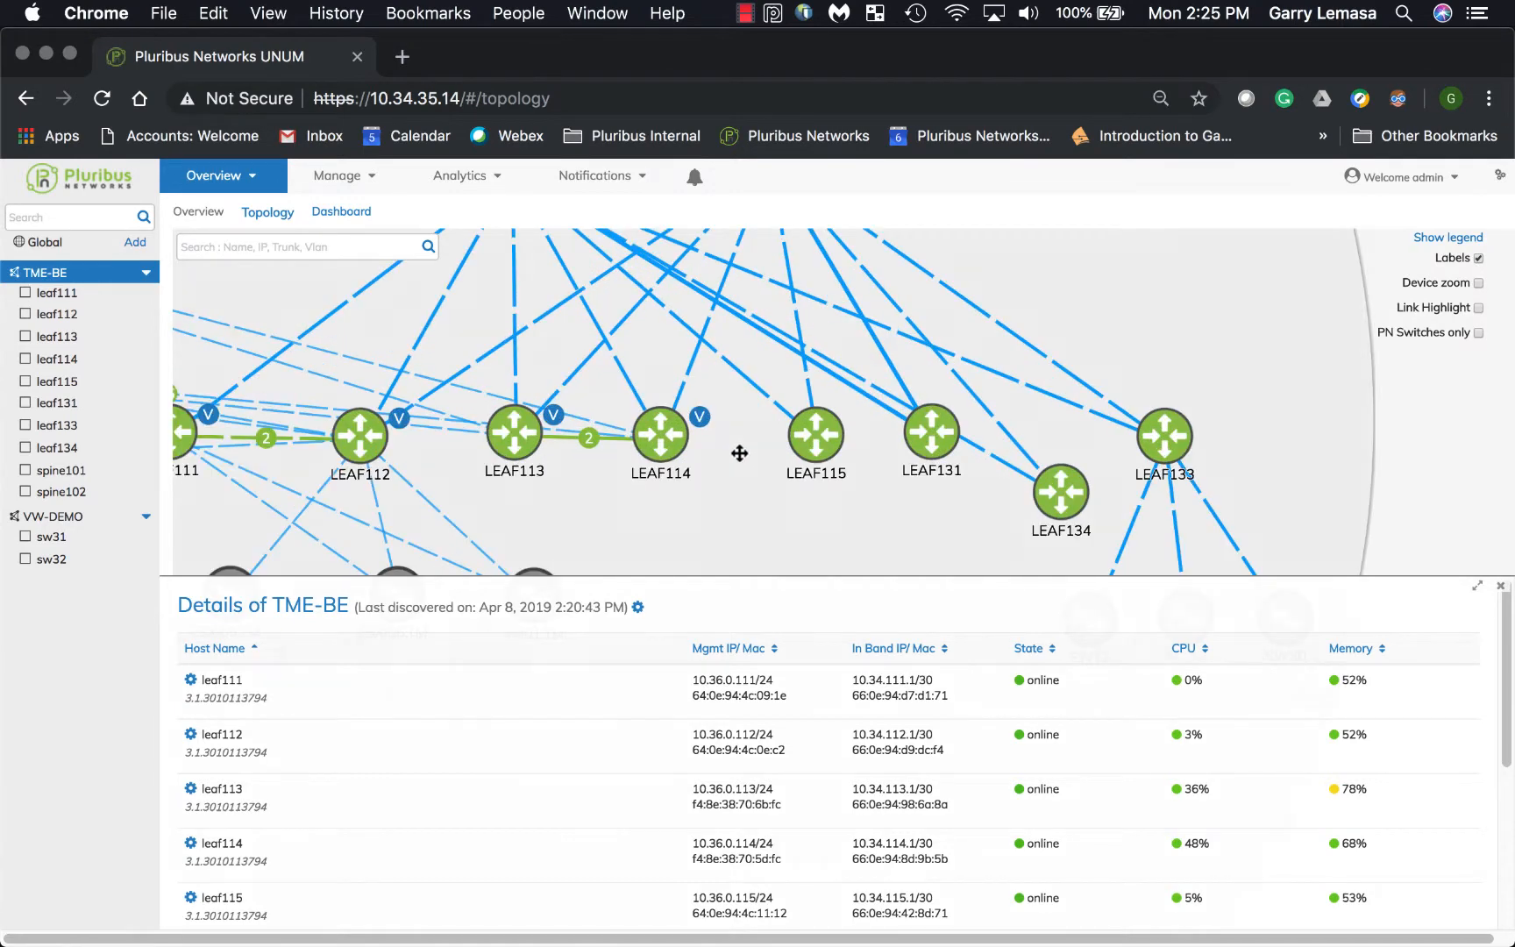
pyautogui.moveTo(743, 439); pyautogui.dragTo(761, 507)
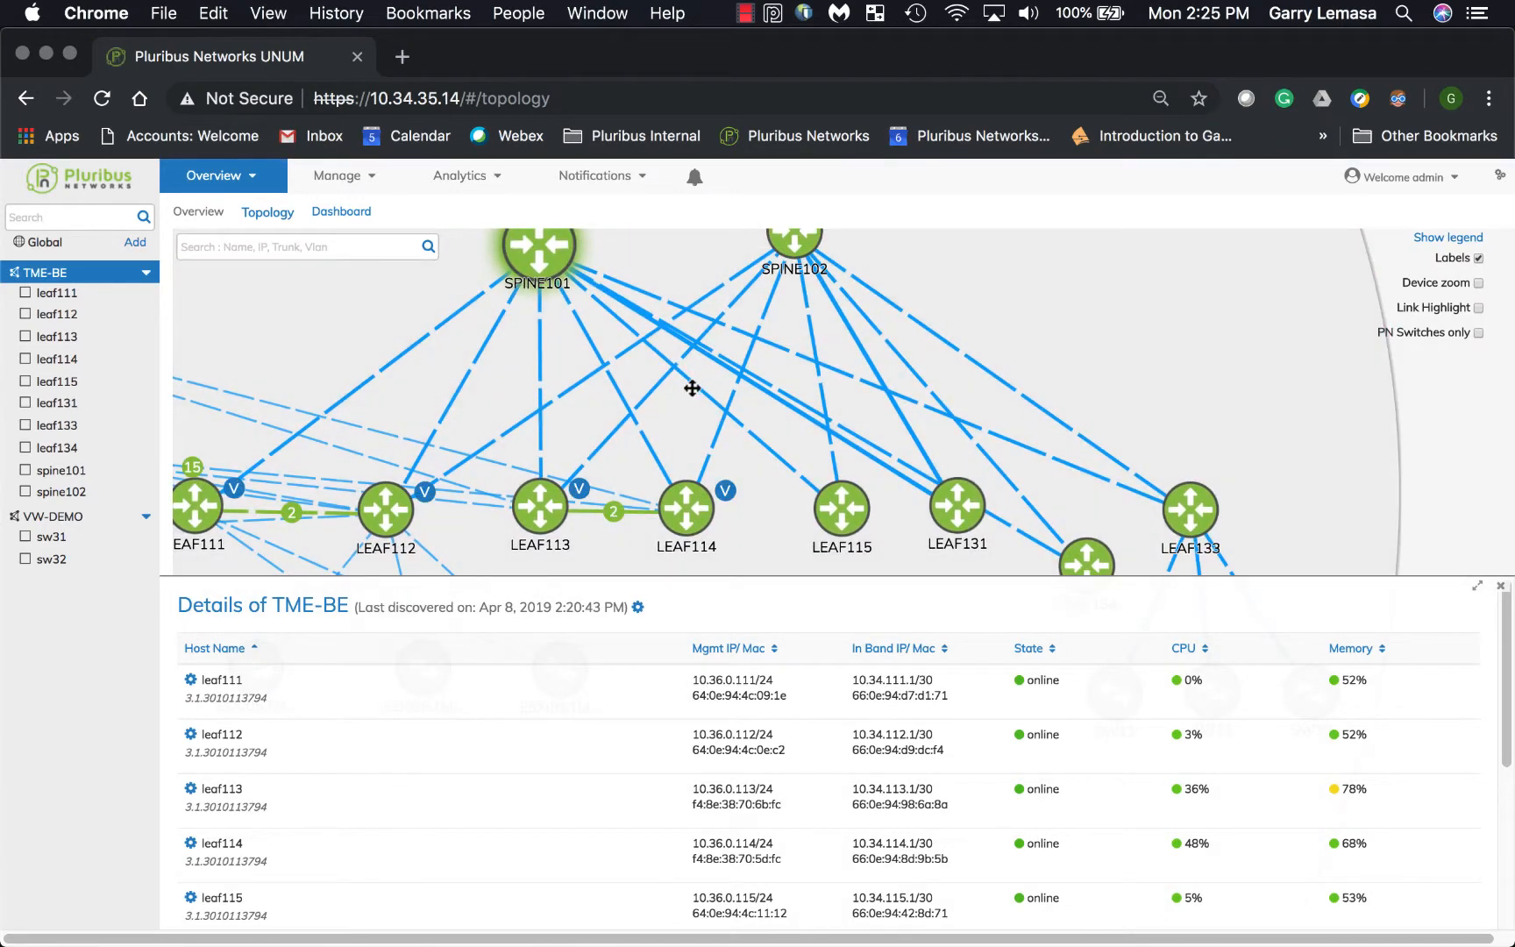
pyautogui.click(704, 399)
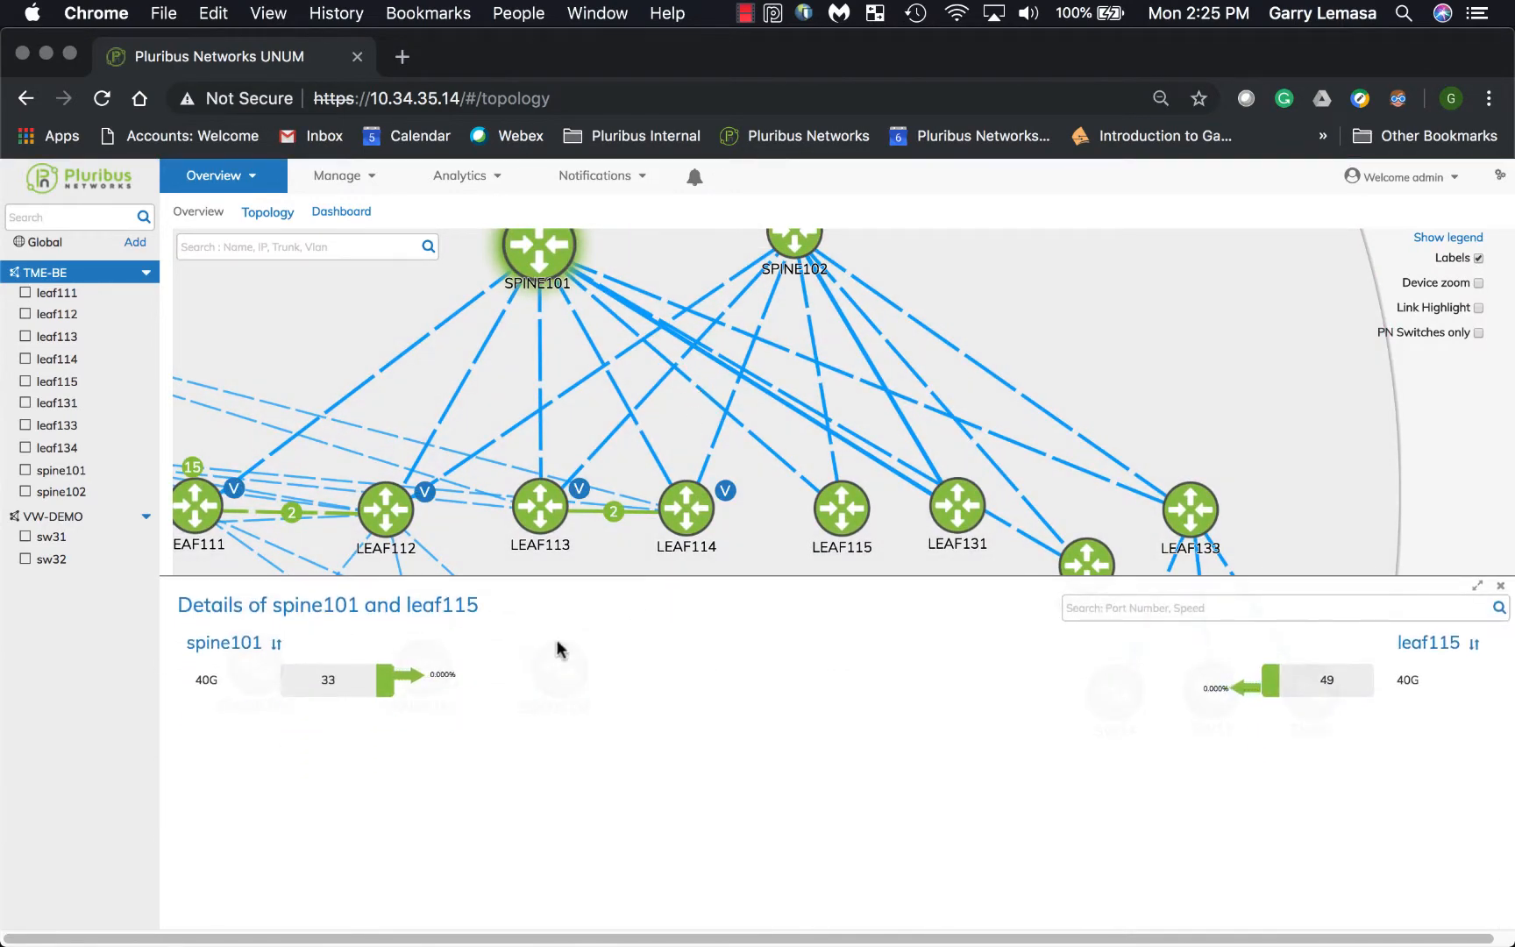
# - Disable port 49 on leaf115 and save its properties
pyautogui.click(1292, 689)
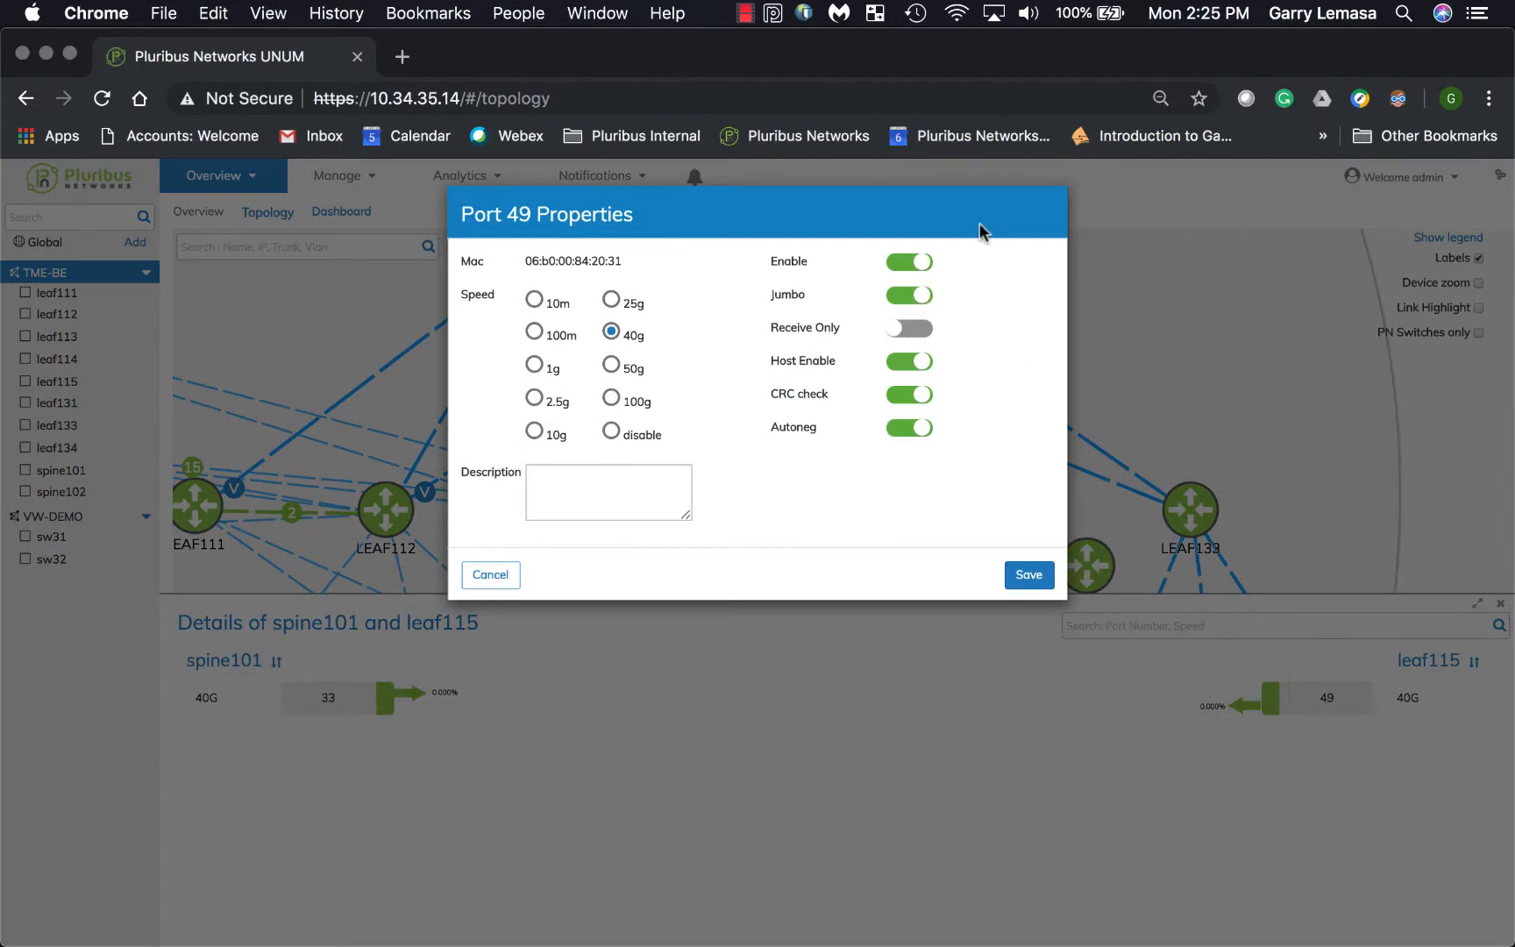
pyautogui.click(903, 261)
pyautogui.click(1031, 582)
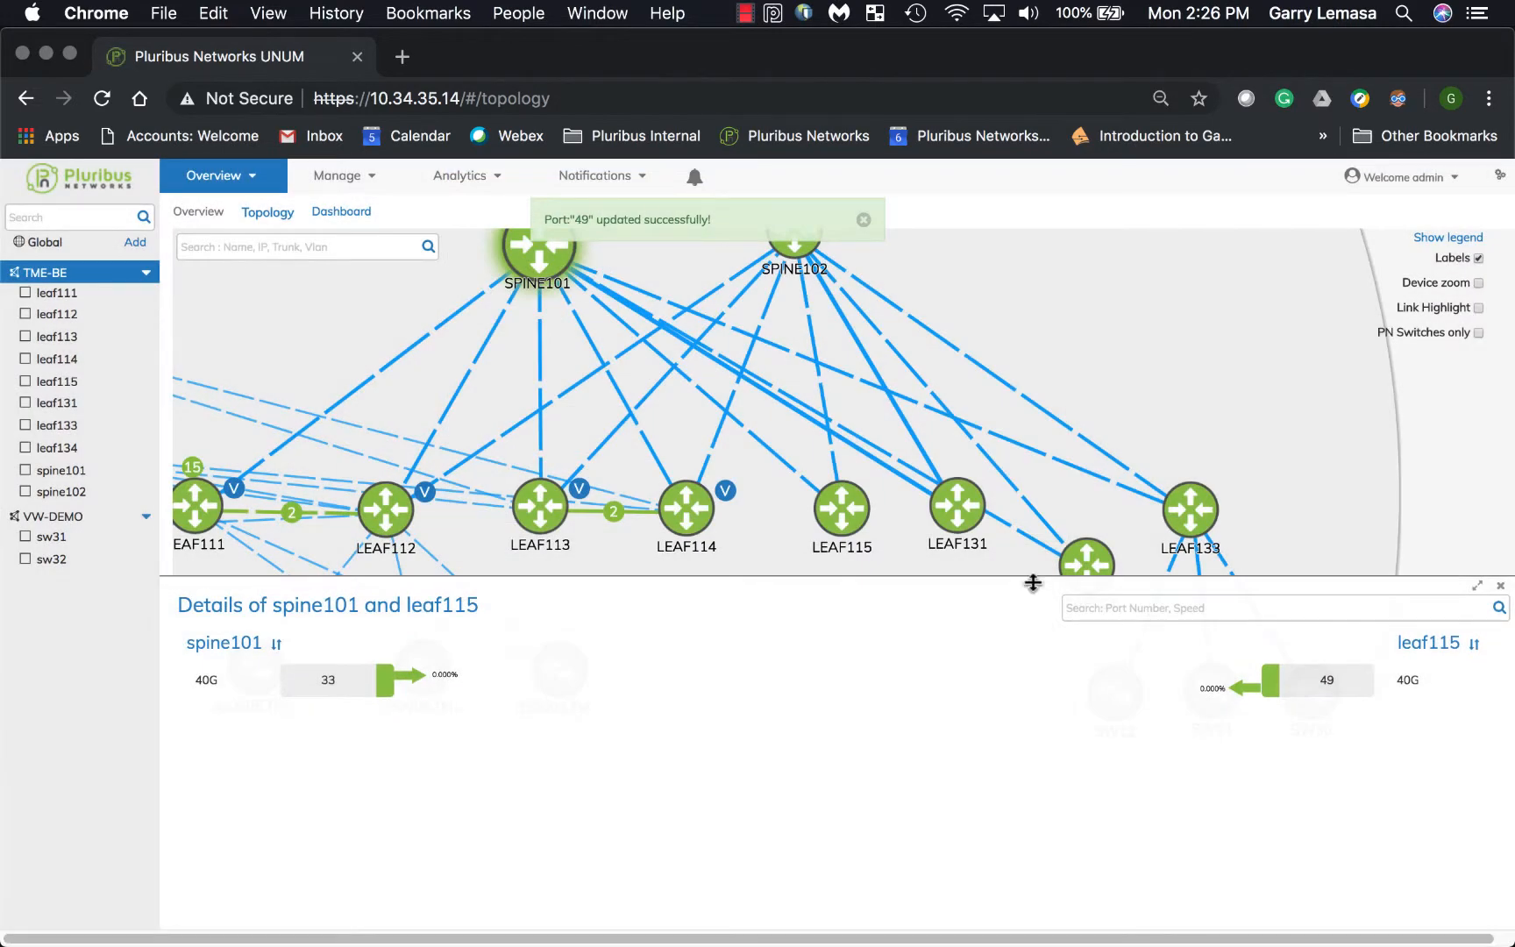
# - Re-enable port 49 on leaf115 and save its properties
pyautogui.click(1326, 679)
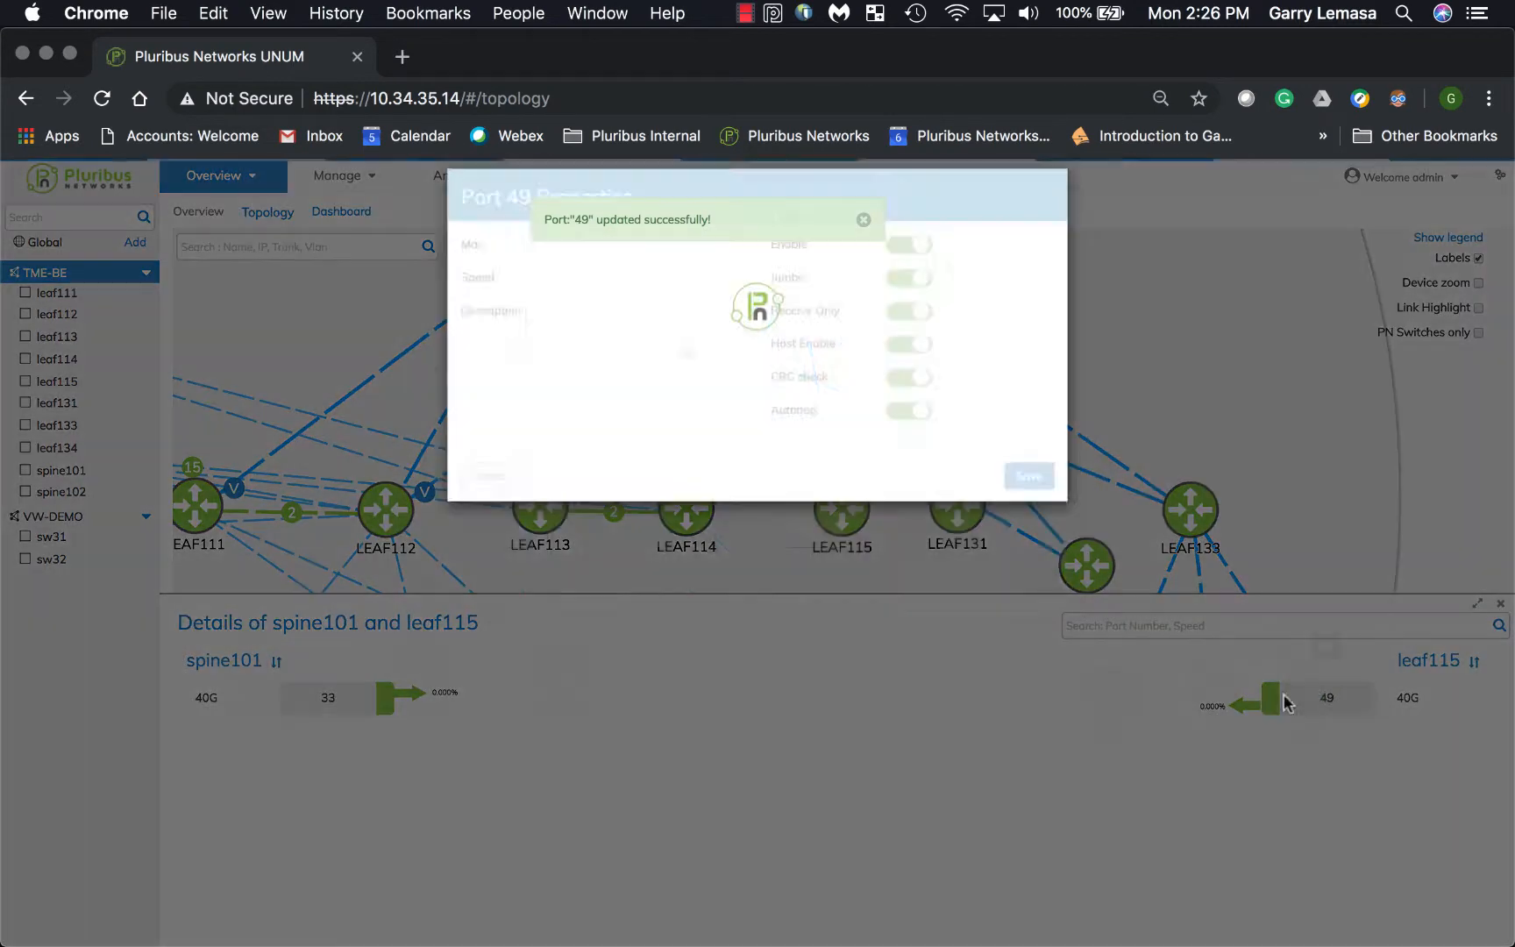
pyautogui.click(914, 260)
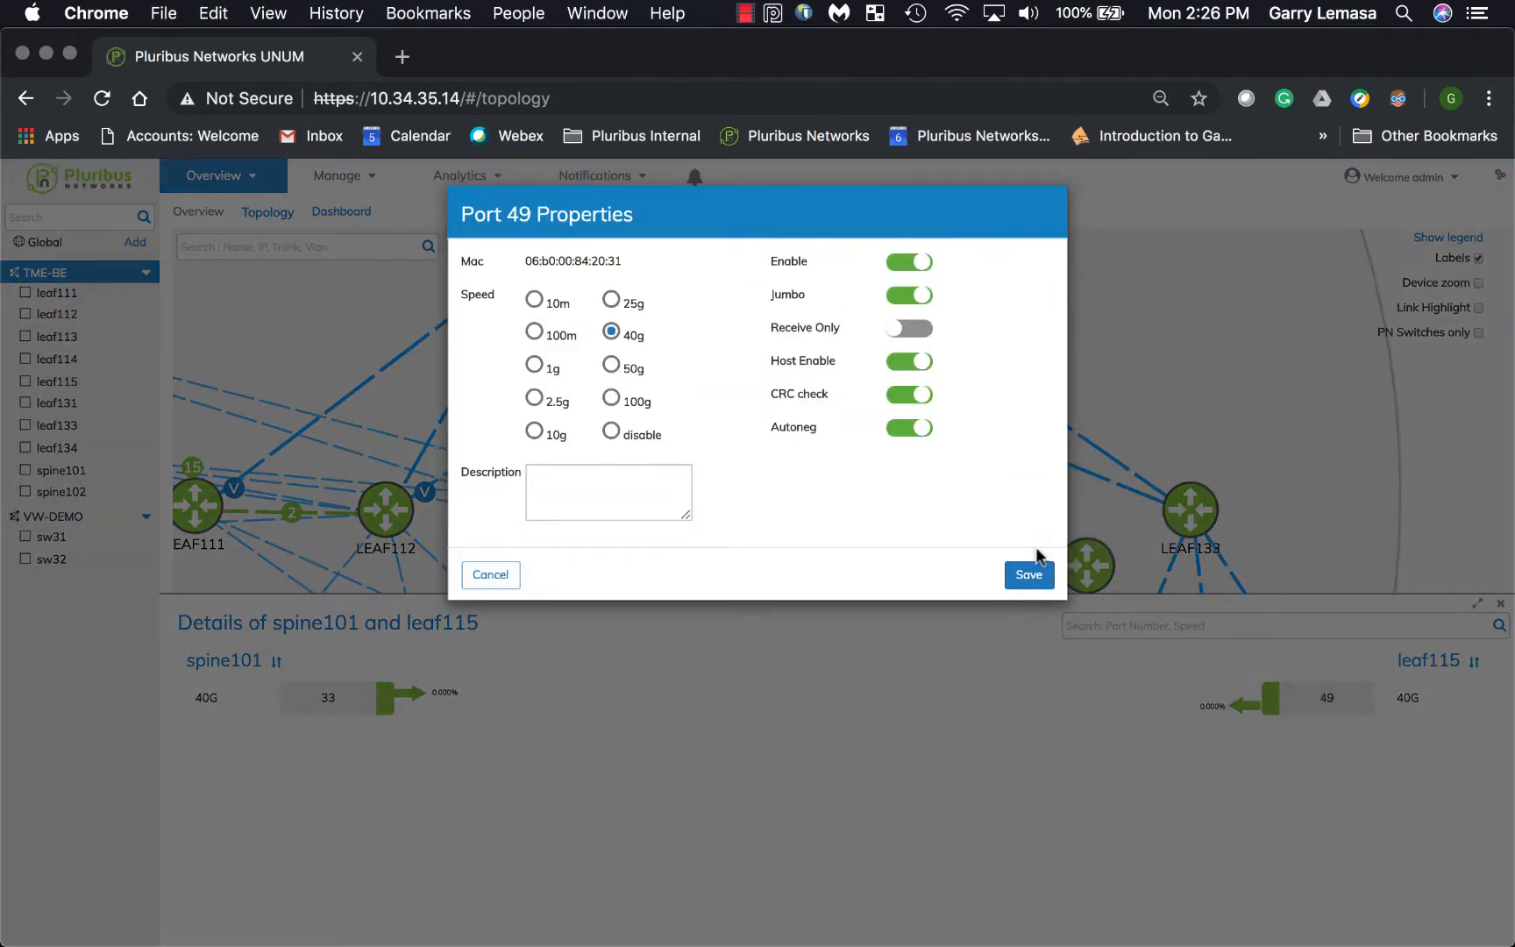
pyautogui.click(1031, 576)
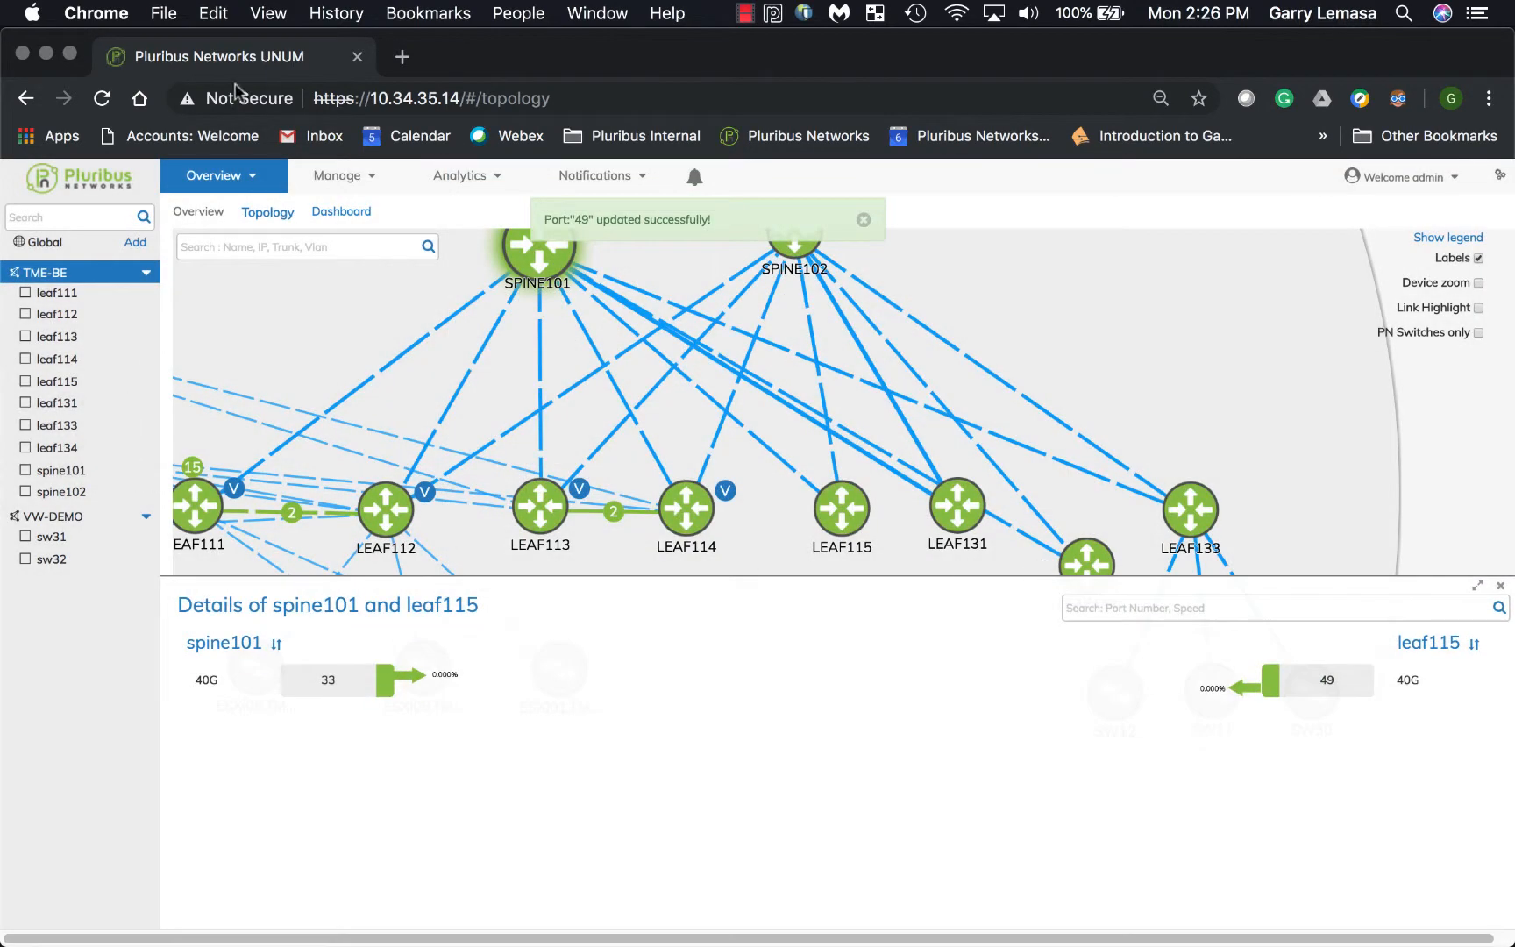
# - Return to the SNMP traps through the dashboard and examine the latest entries in the timeline and trap details
pyautogui.click(363, 219)
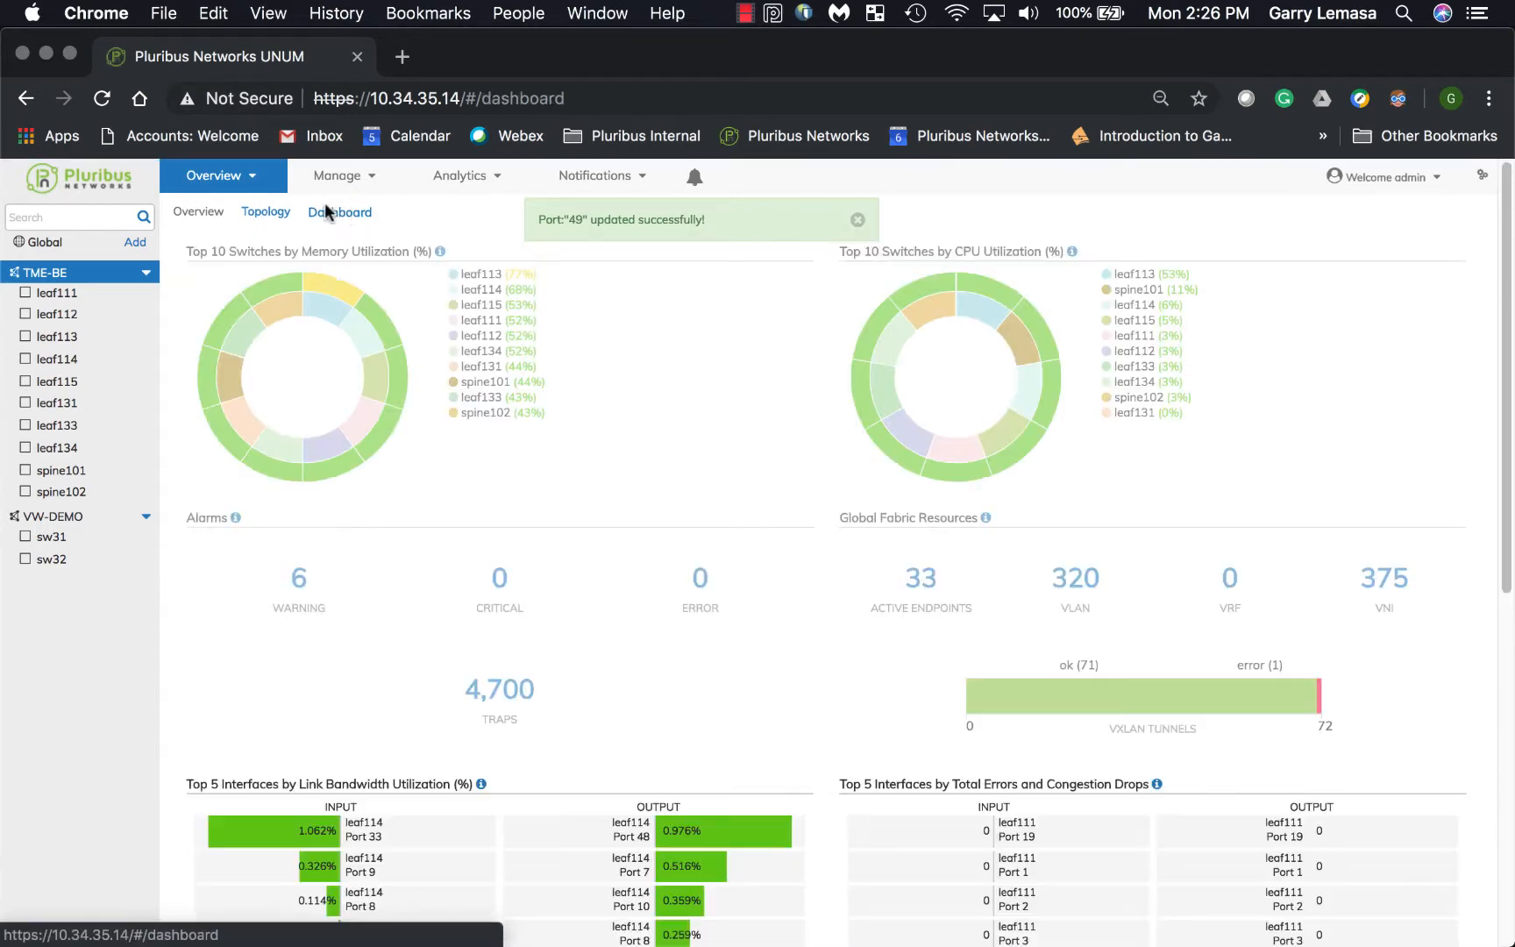
pyautogui.scroll(-1, 518, 692)
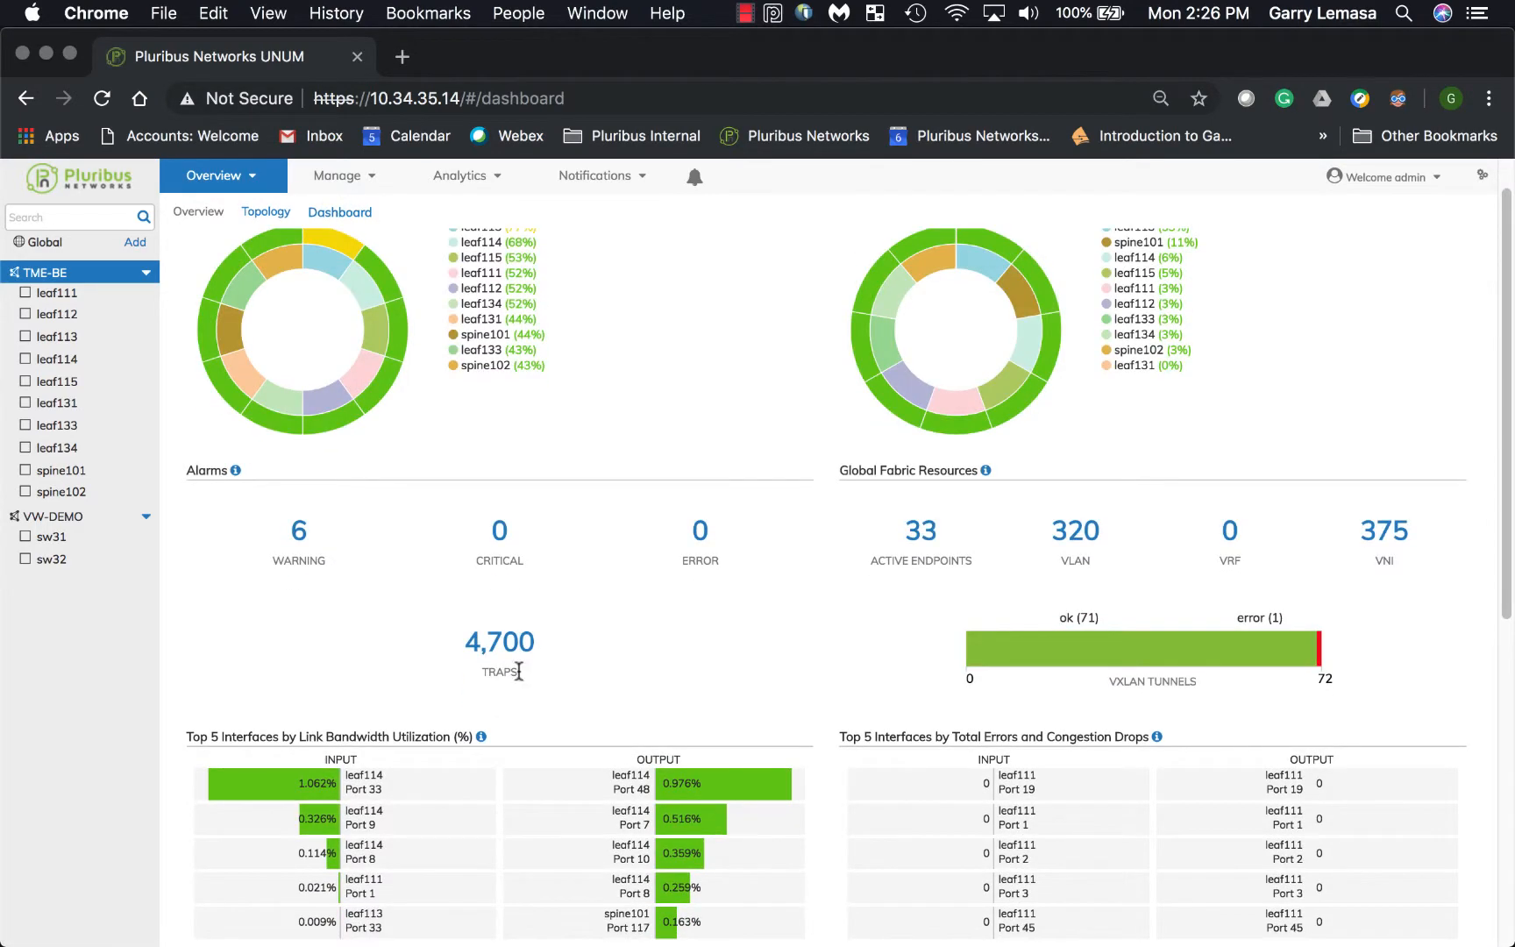
pyautogui.click(506, 640)
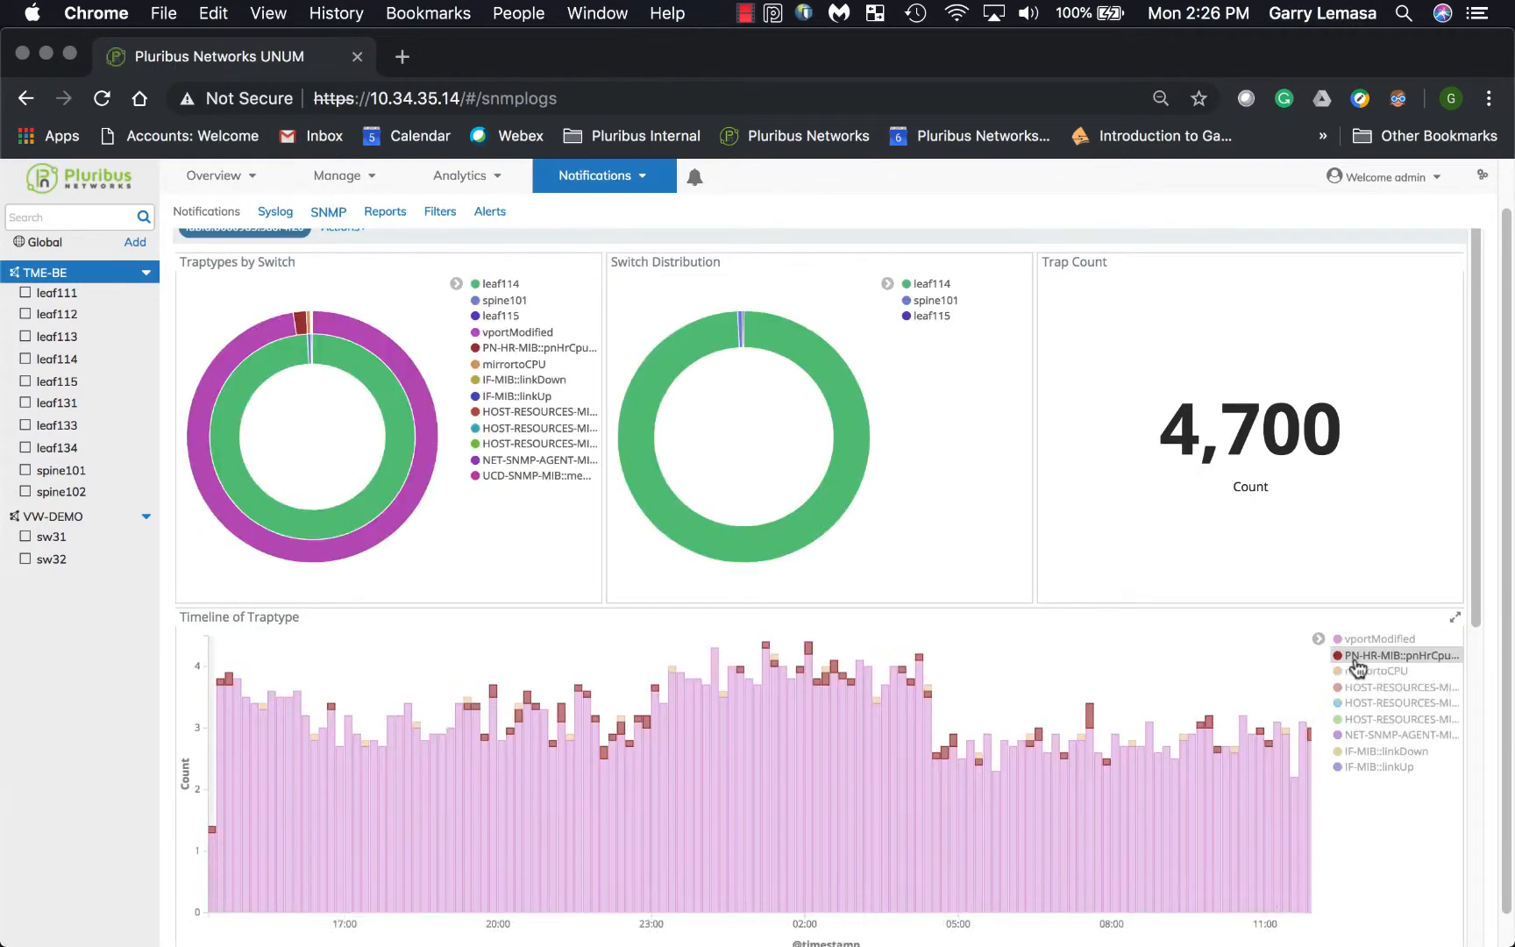
pyautogui.scroll(-2, 1294, 659)
pyautogui.scroll(-5, 1294, 659)
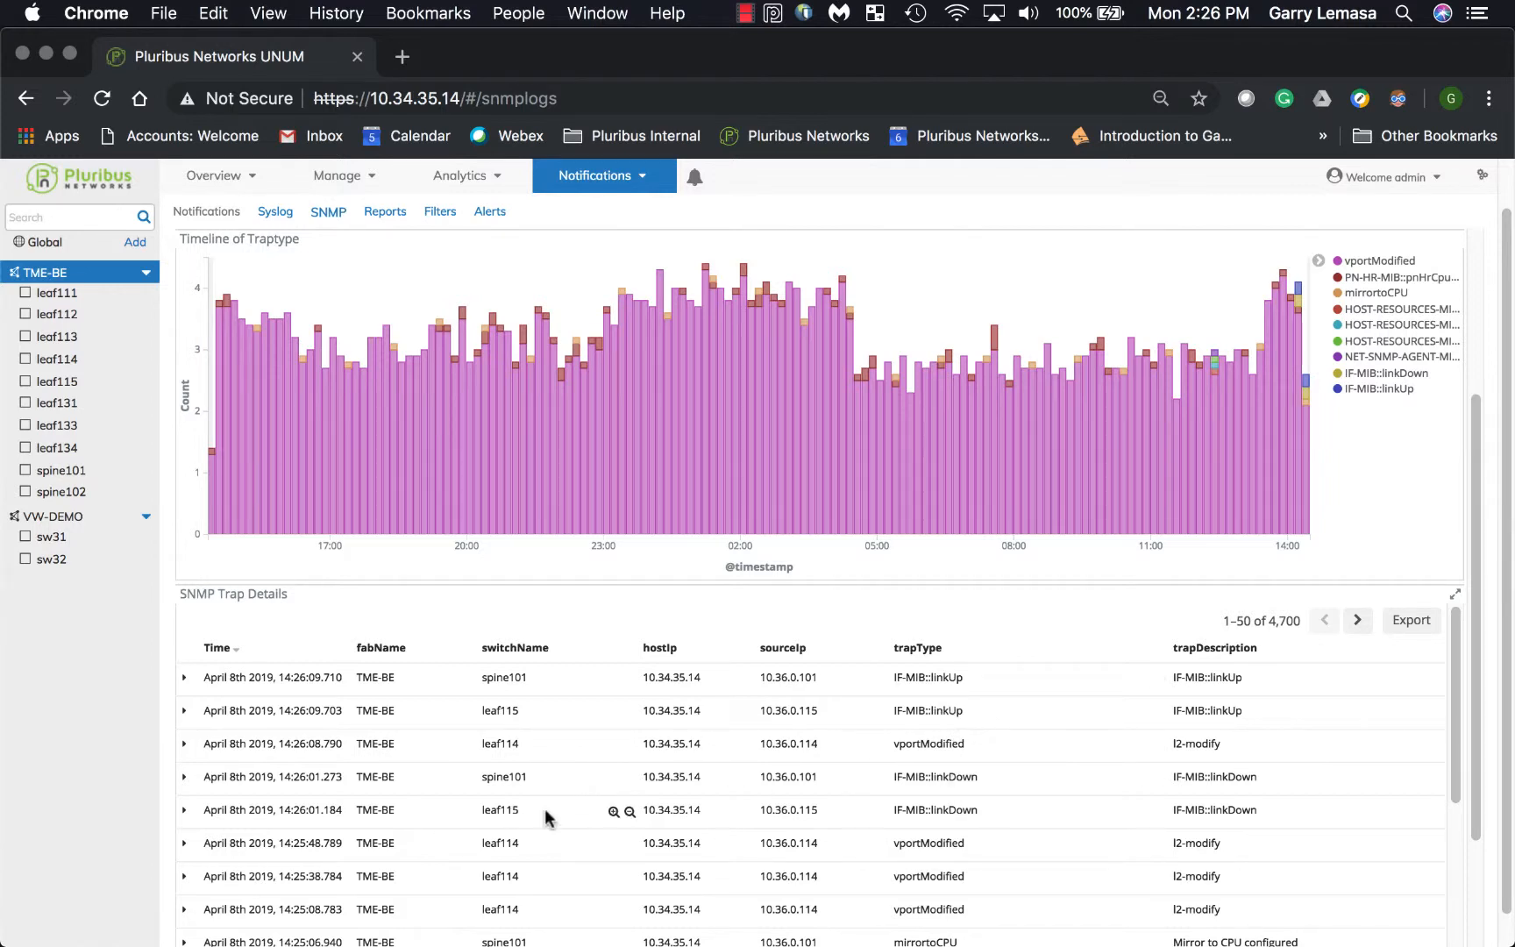
# - Open the syslog view, filter the entries by "port" and examine the matching messages in the syslog details
pyautogui.click(277, 211)
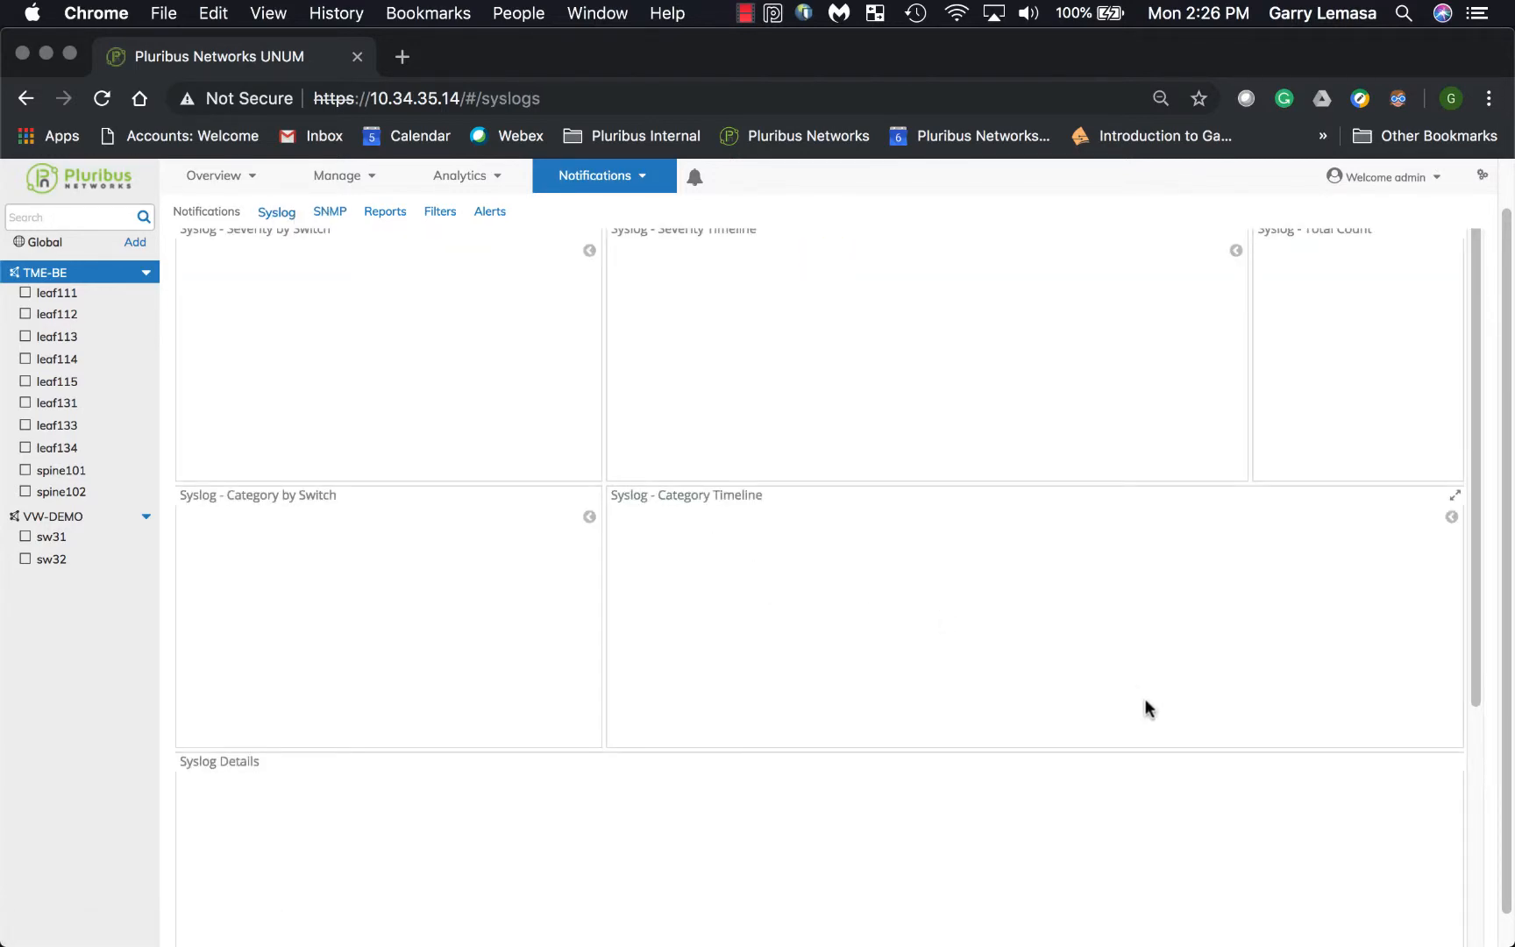
pyautogui.scroll(-2, 910, 646)
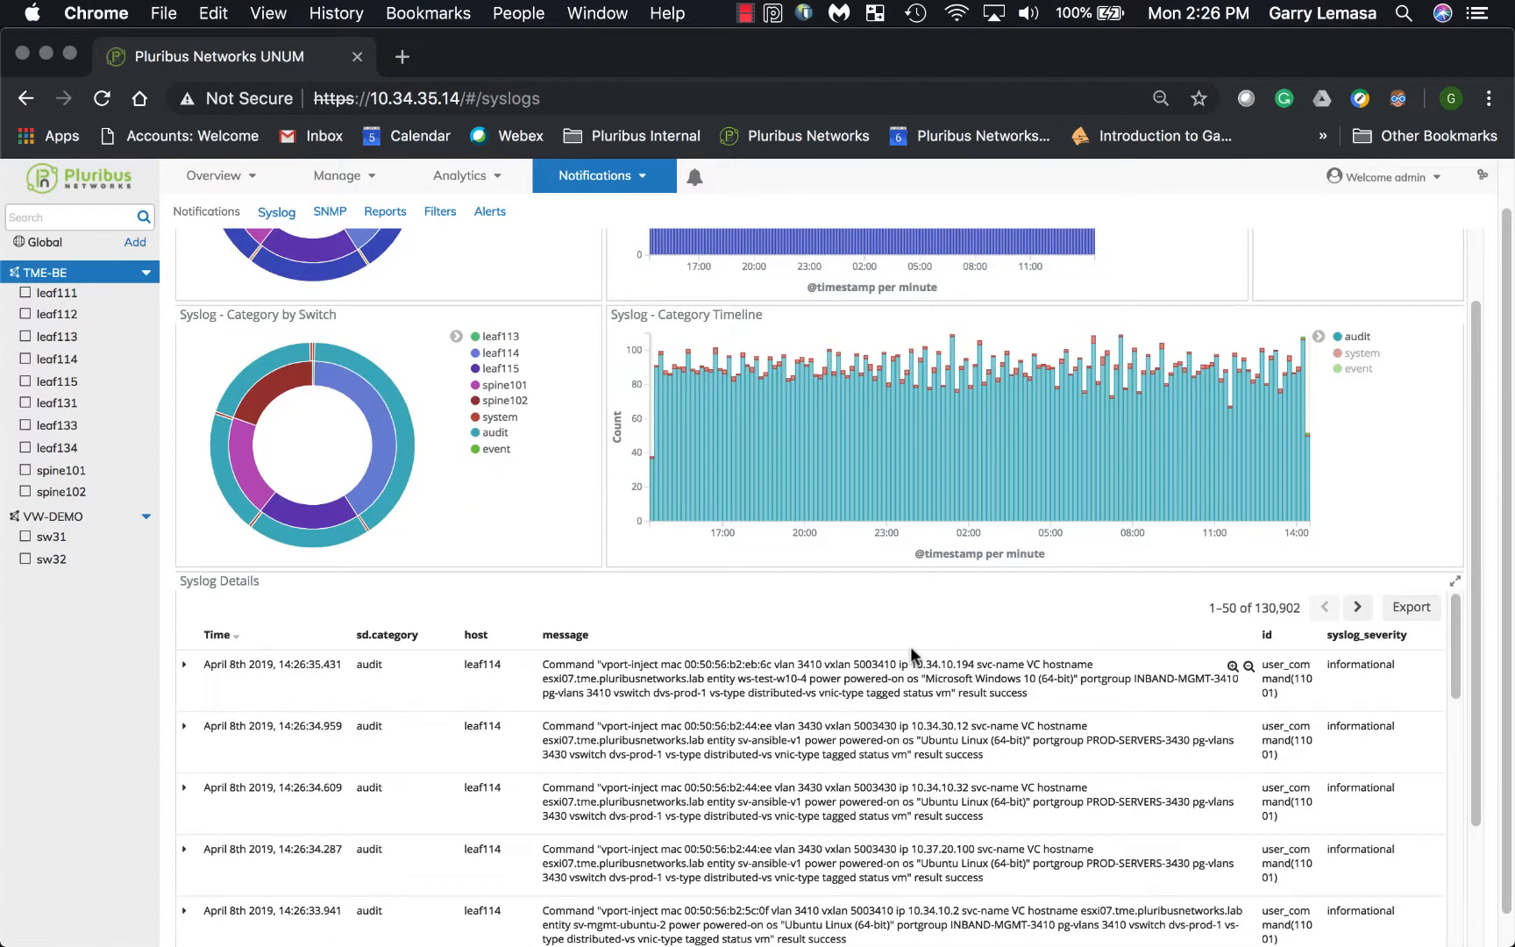
pyautogui.scroll(3, 910, 647)
pyautogui.click(352, 250)
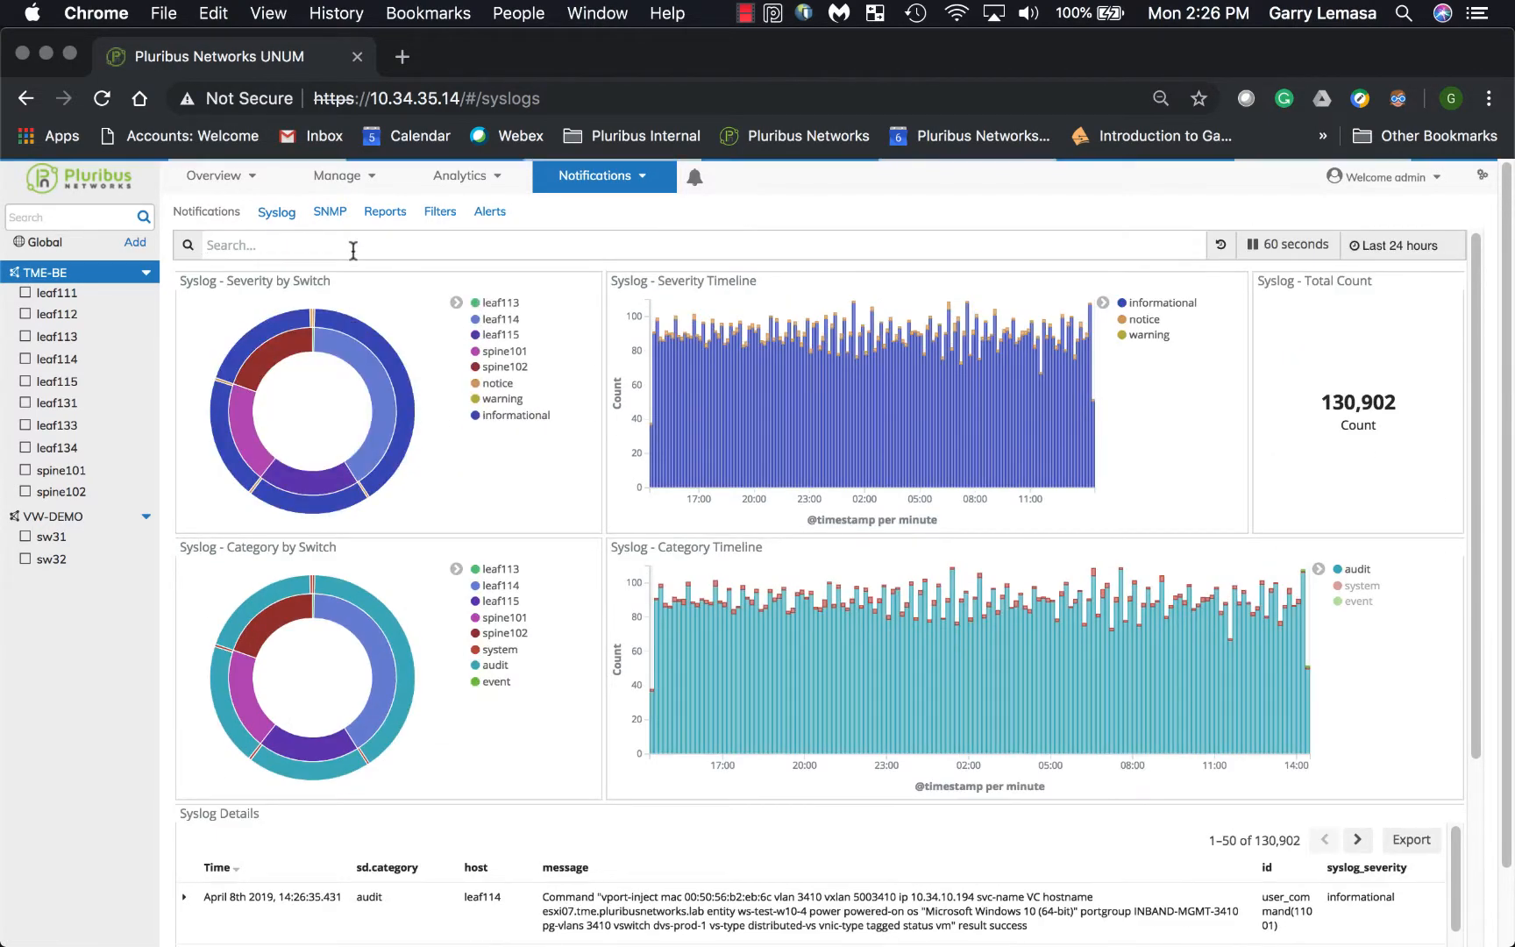
pyautogui.write('port')
pyautogui.press('Return')
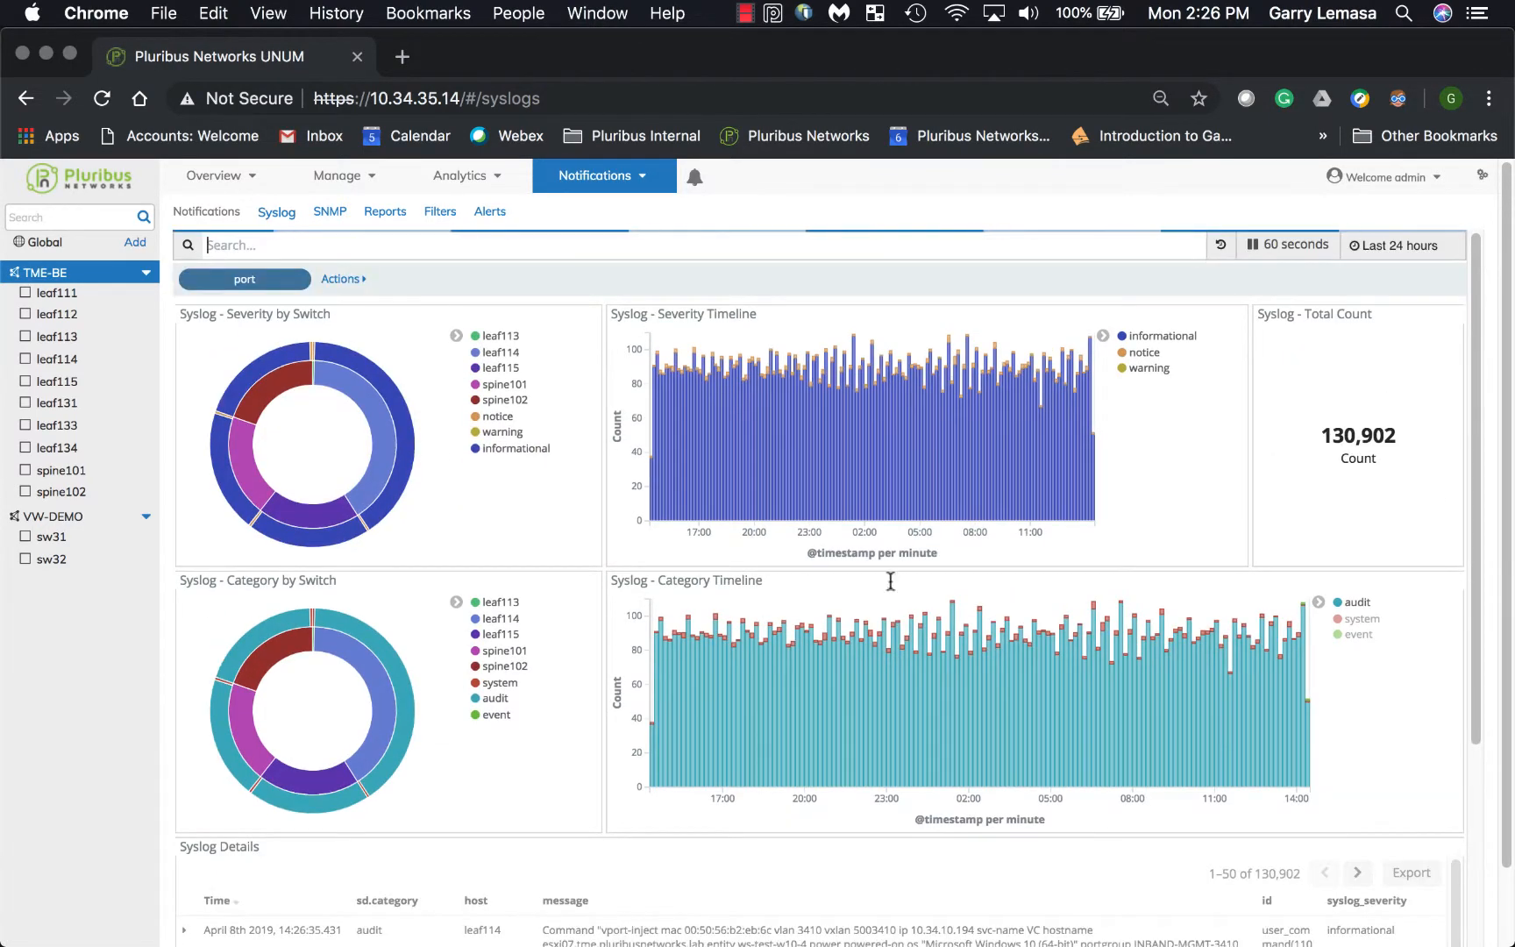
pyautogui.scroll(-3, 953, 774)
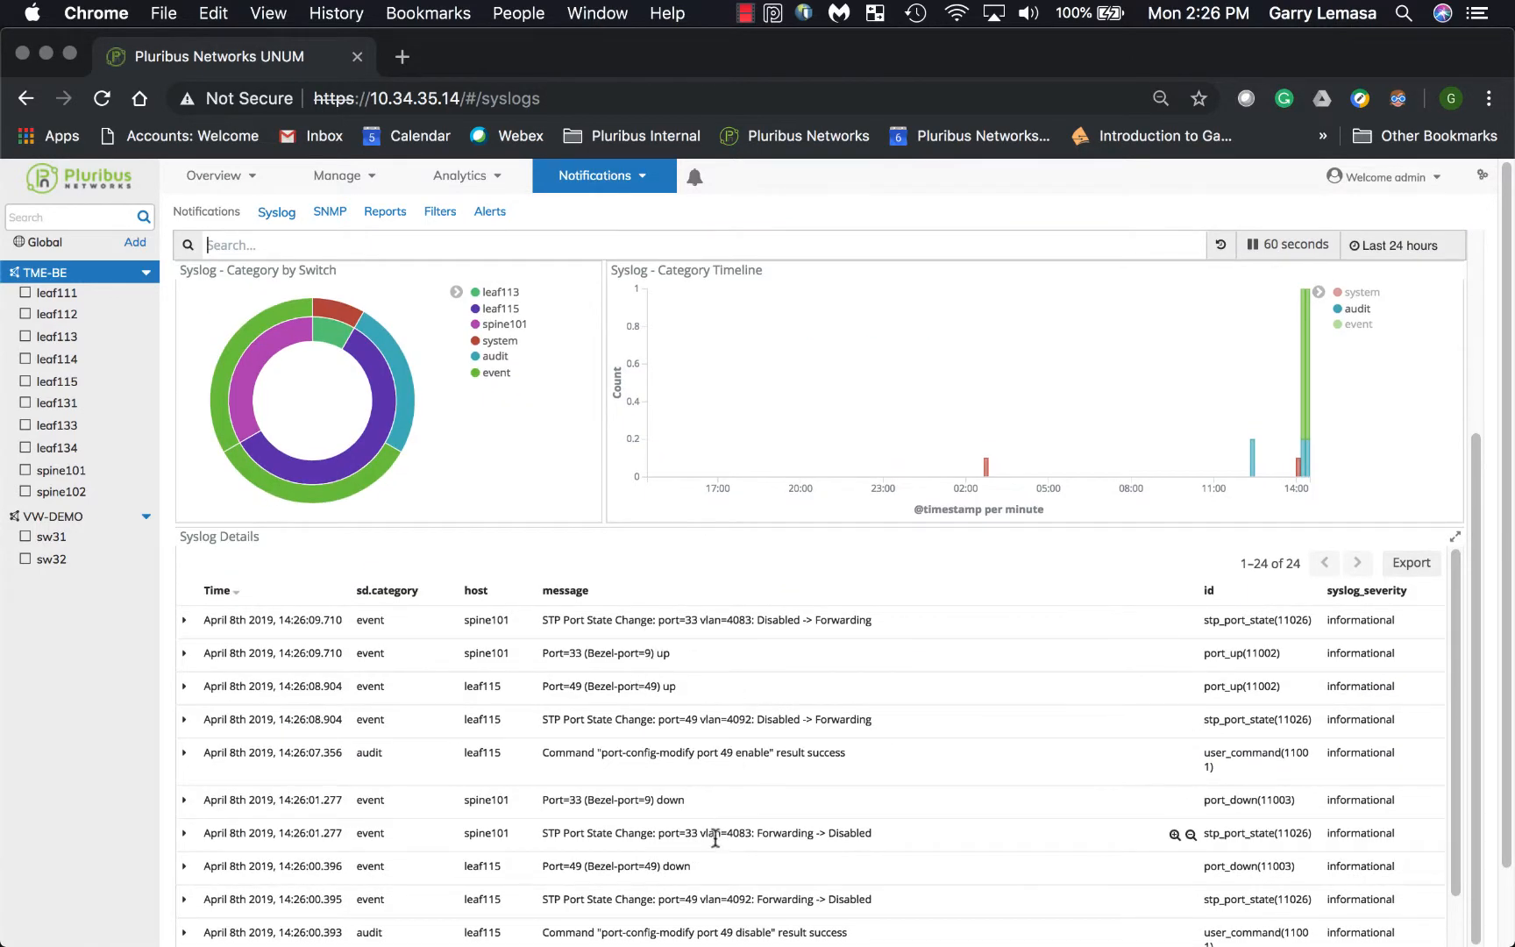
pyautogui.scroll(-1, 706, 839)
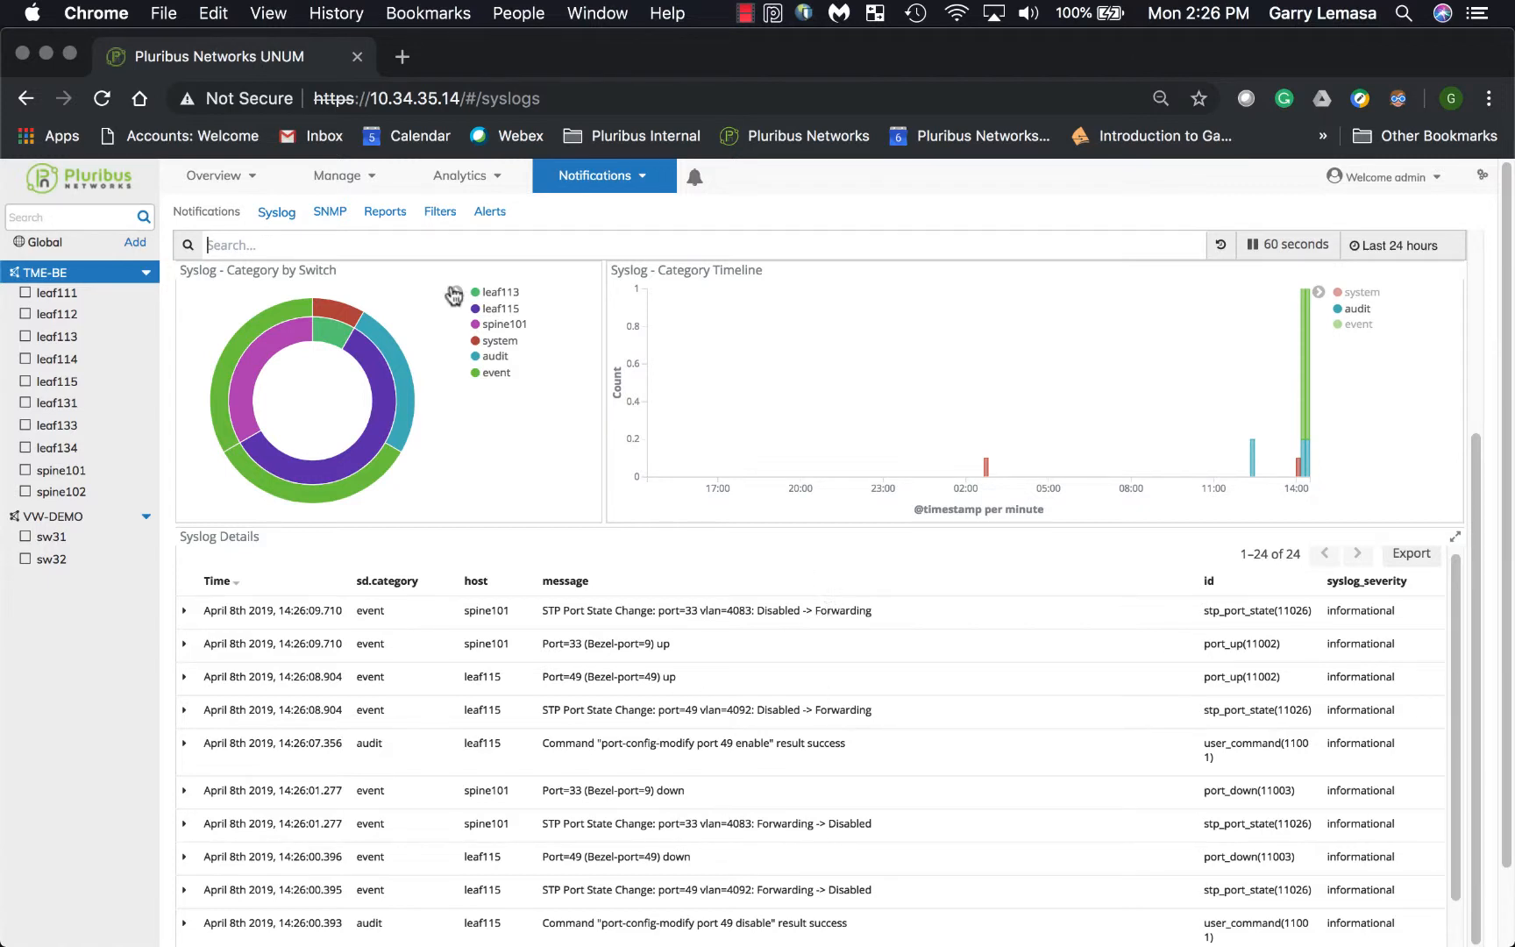
# - Go back to the dashboard, open the VLAN list from the global fabric resources and look through its entries
pyautogui.click(255, 182)
pyautogui.click(355, 248)
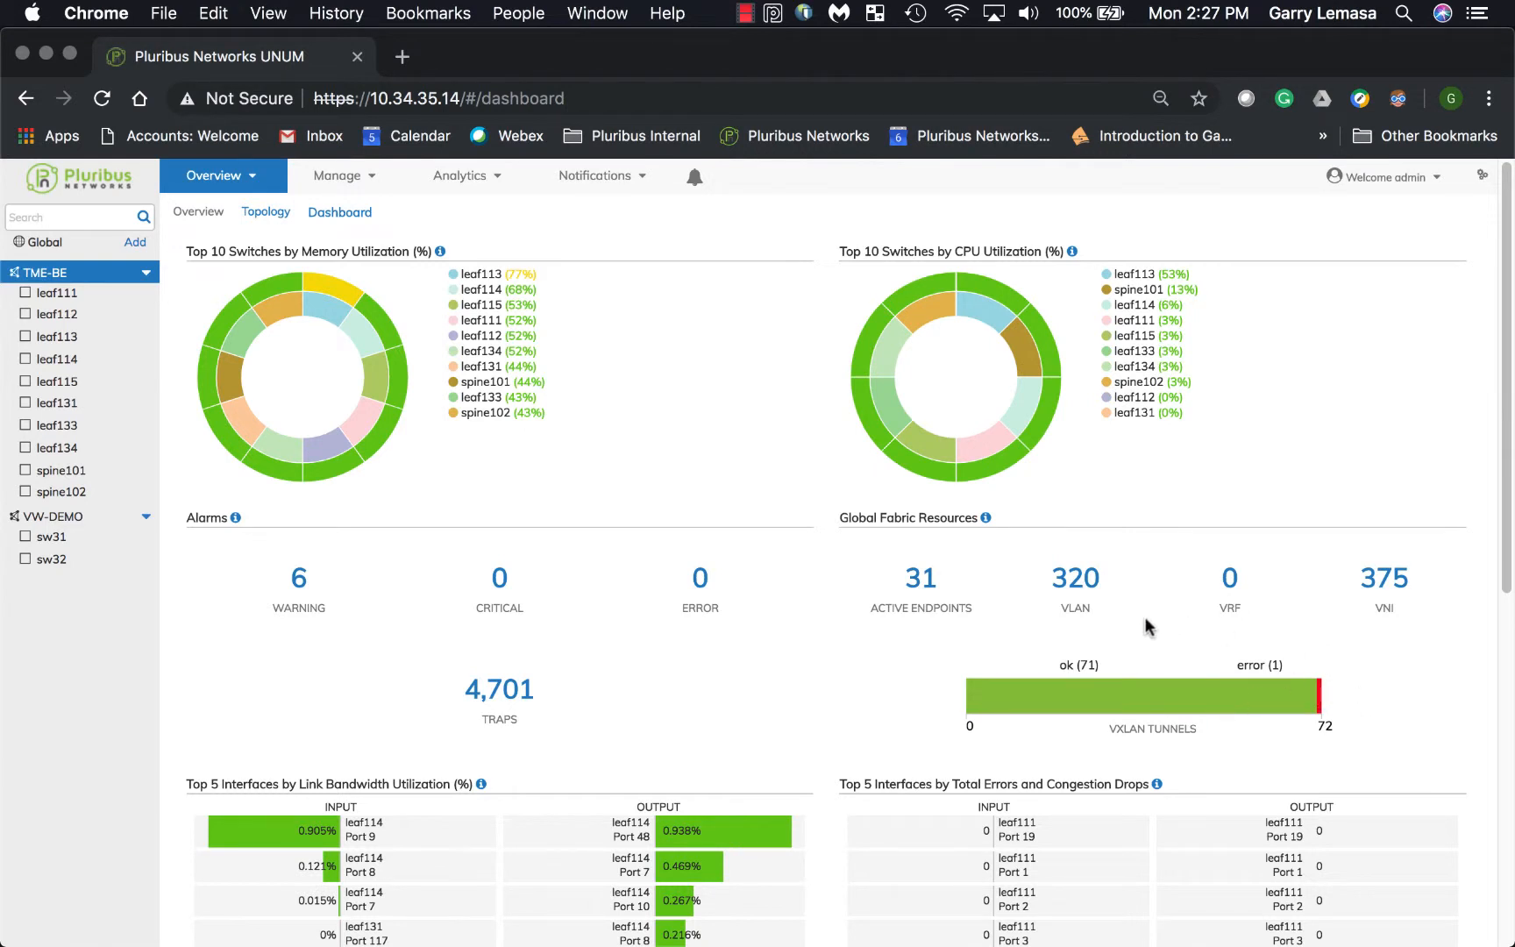
pyautogui.click(1069, 579)
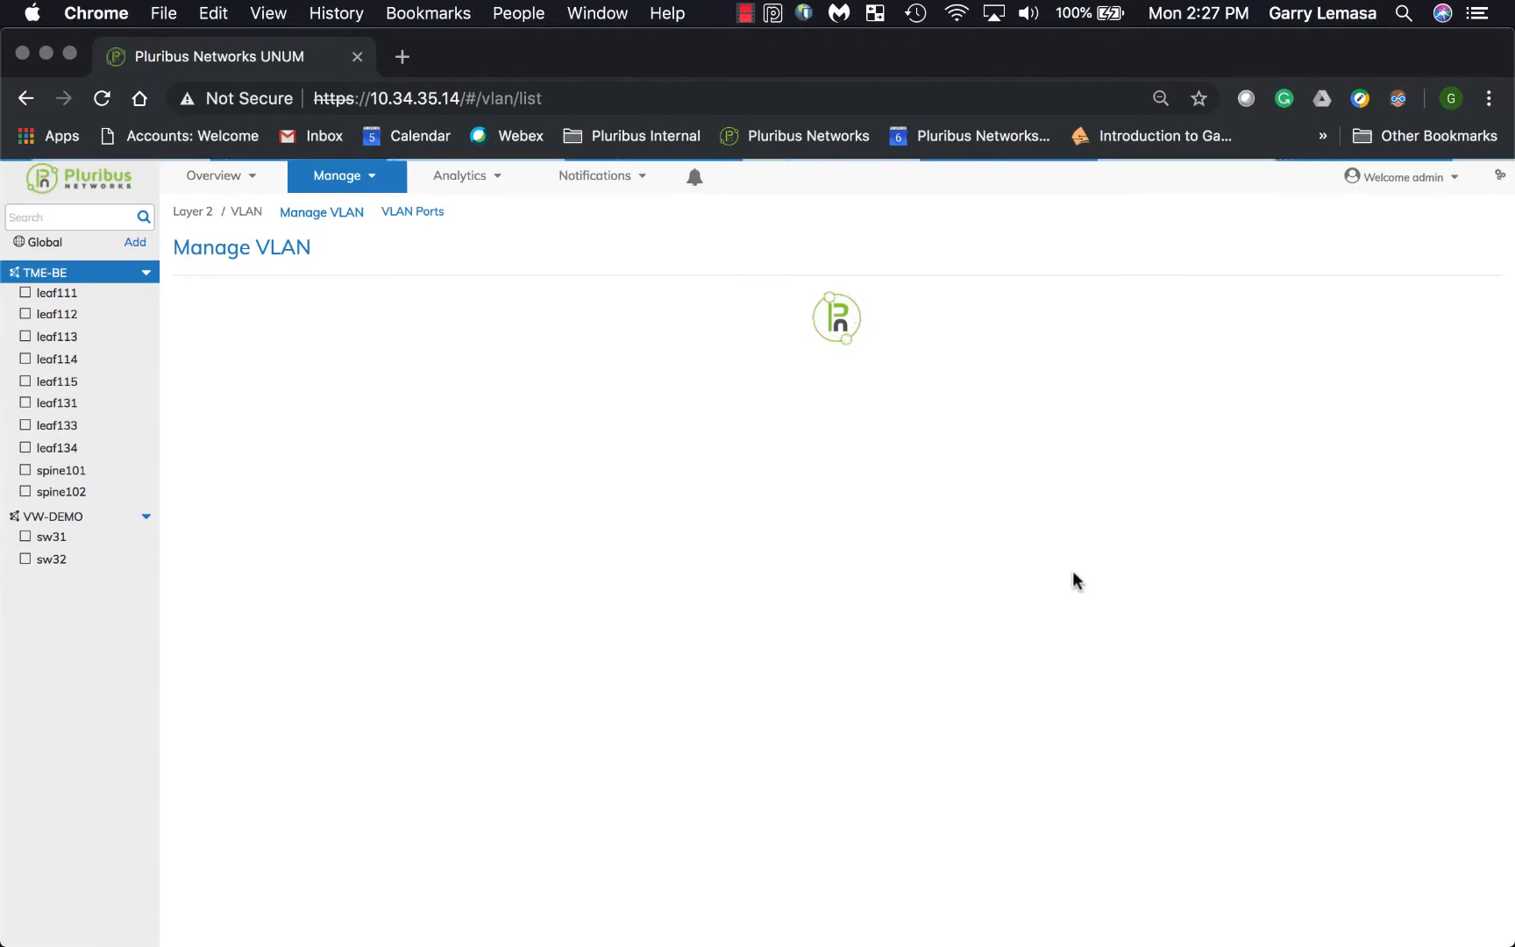
pyautogui.scroll(-3, 568, 588)
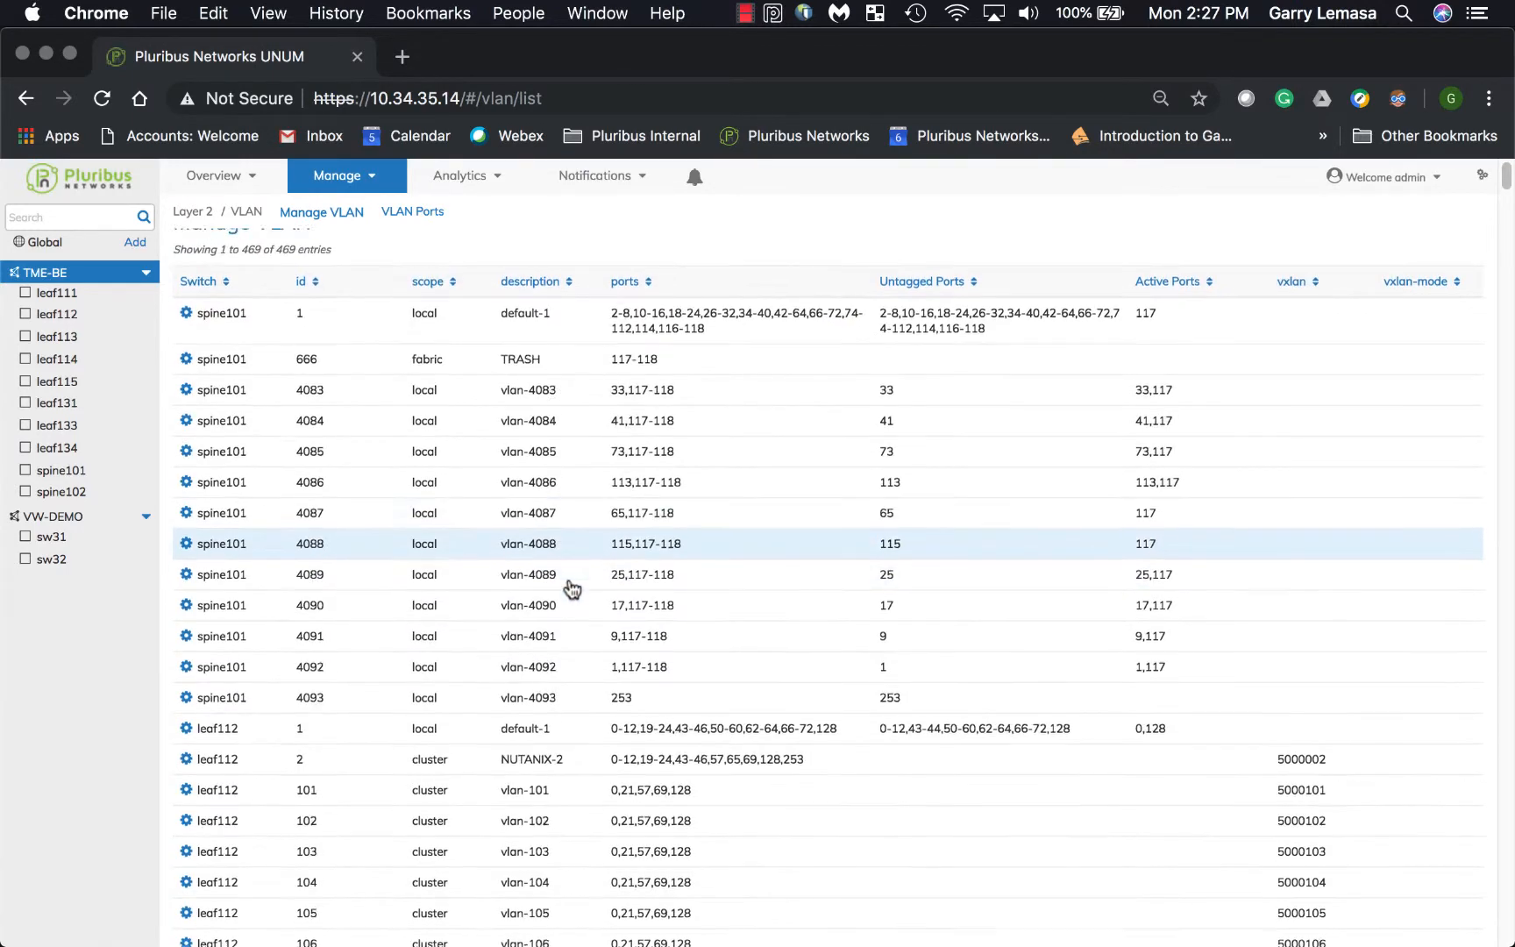
pyautogui.scroll(-14, 571, 590)
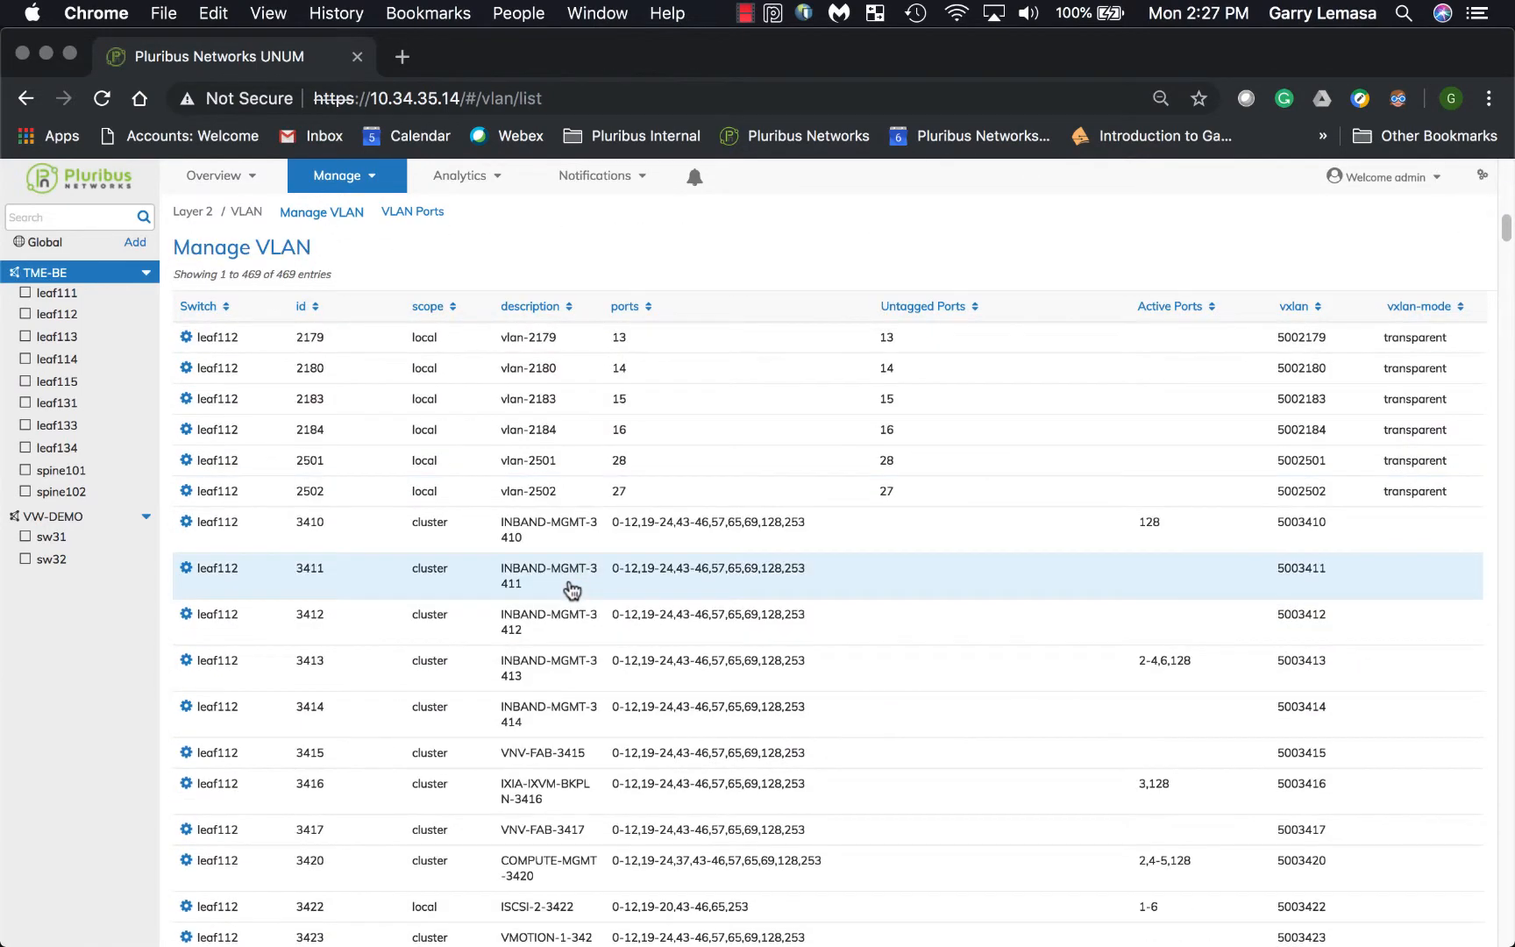
pyautogui.scroll(12, 573, 592)
pyautogui.scroll(2, 575, 596)
pyautogui.scroll(2, 622, 577)
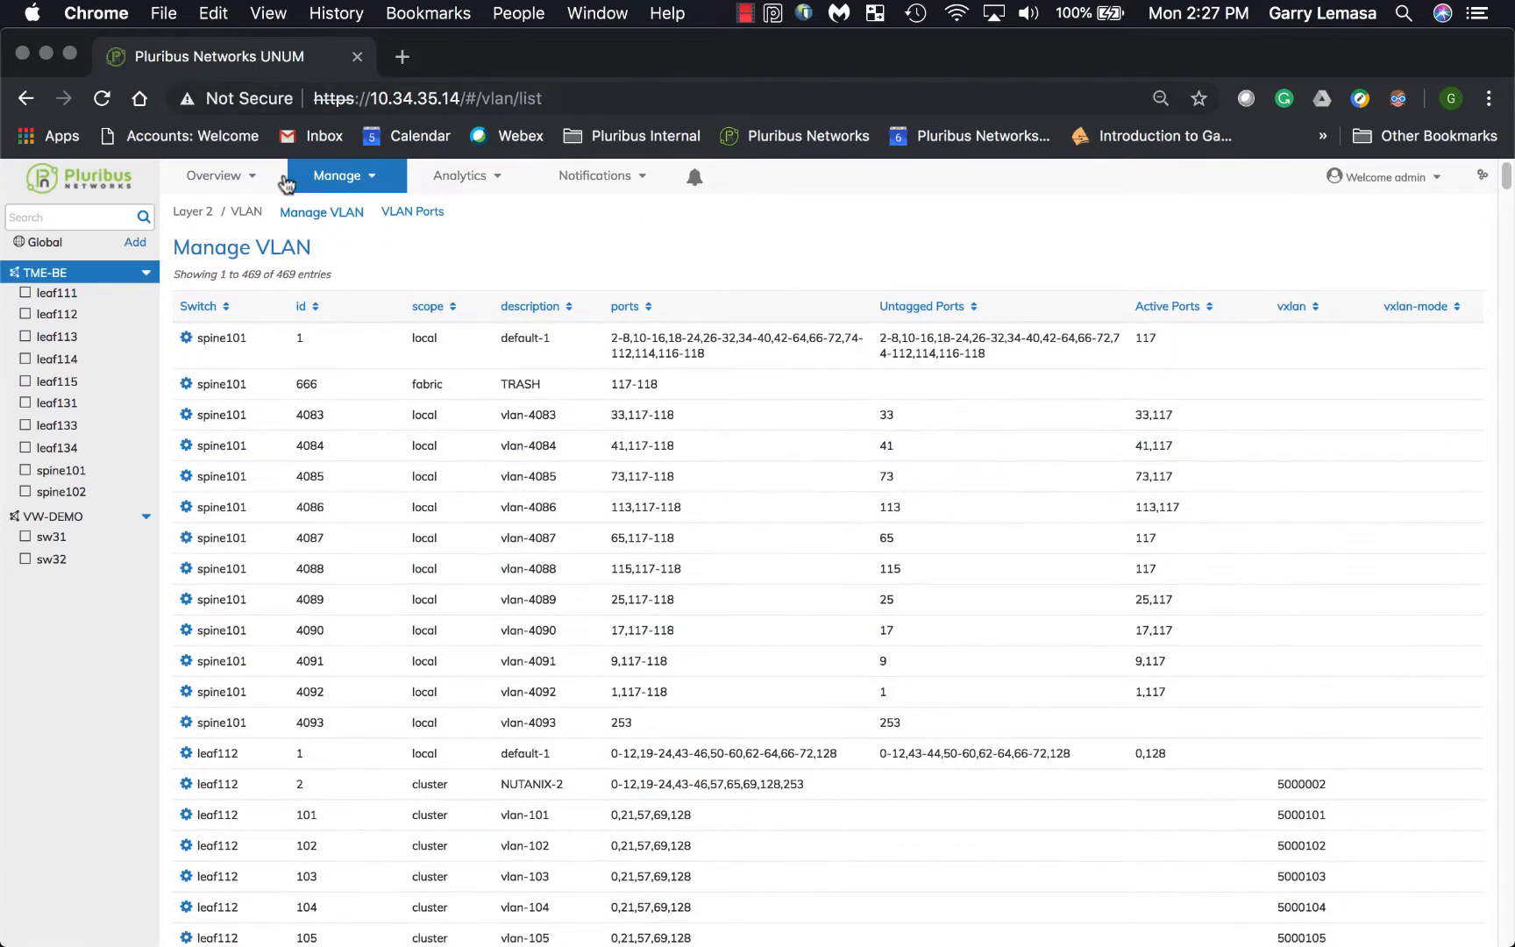
# - Return to the dashboard and check the time ranges covered by link bandwidth utilization, alarms, global fabric resources, and total errors and congestion drops
pyautogui.click(214, 175)
pyautogui.click(367, 247)
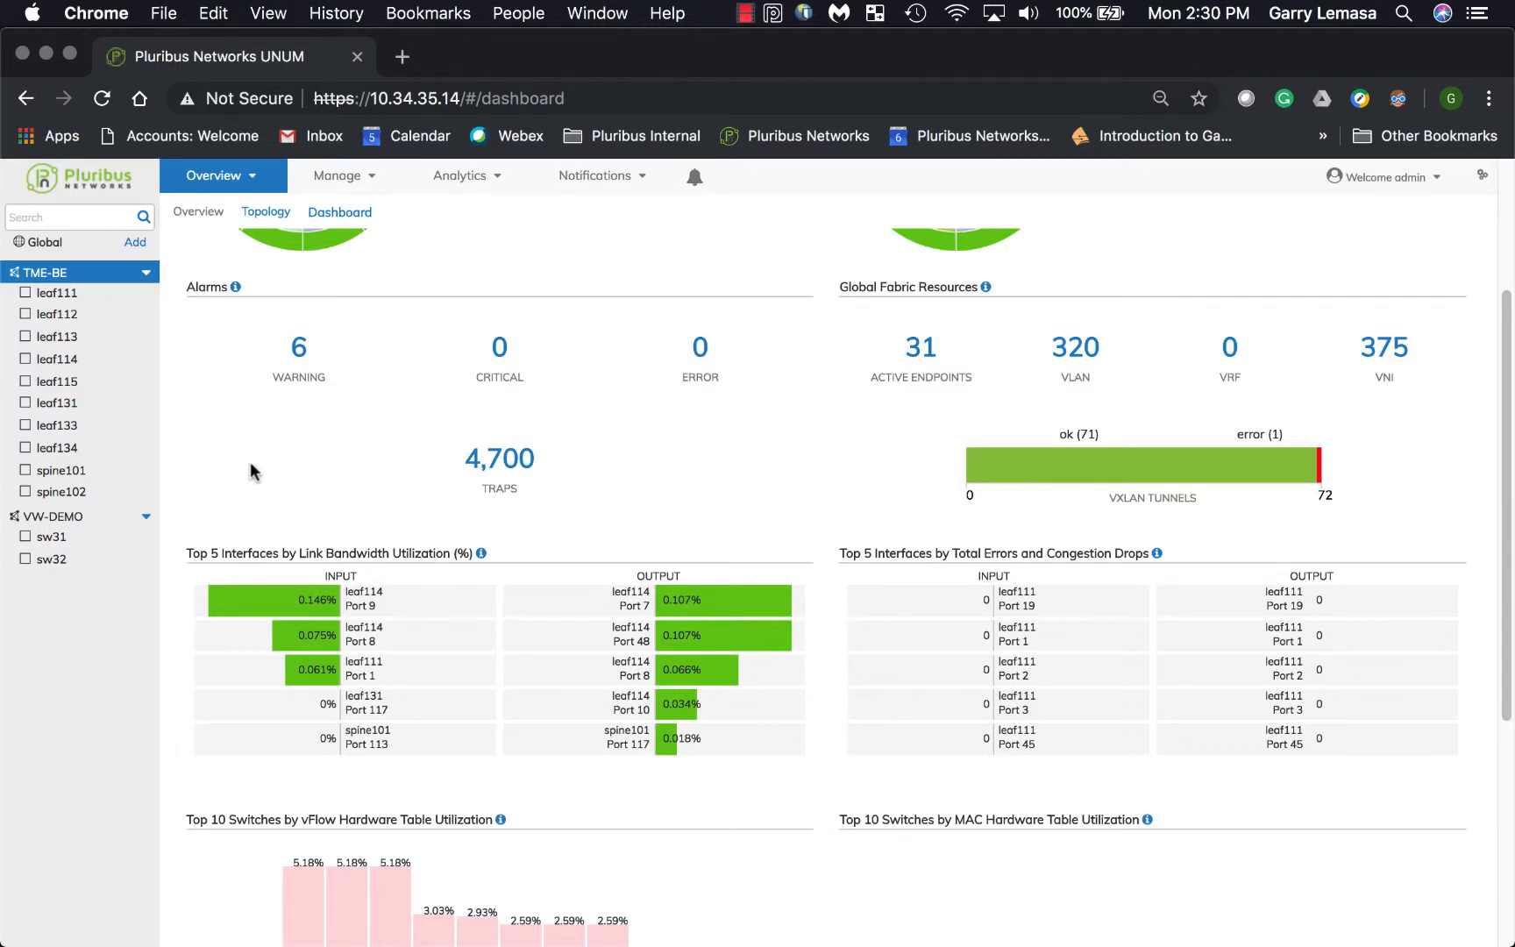
pyautogui.moveTo(247, 603)
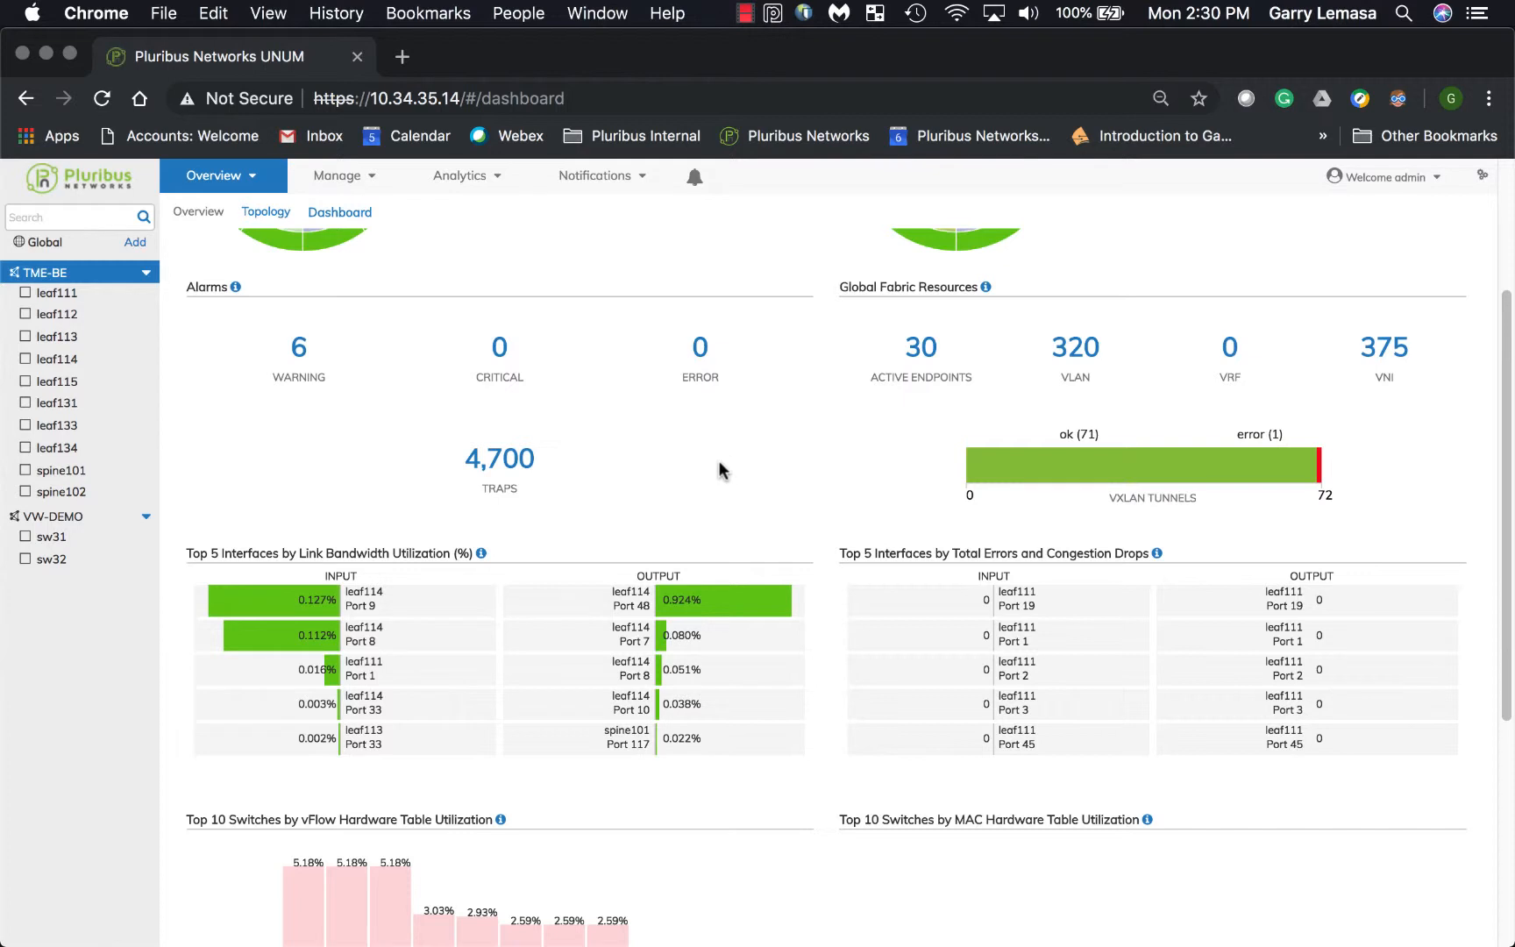
pyautogui.scroll(1, 712, 478)
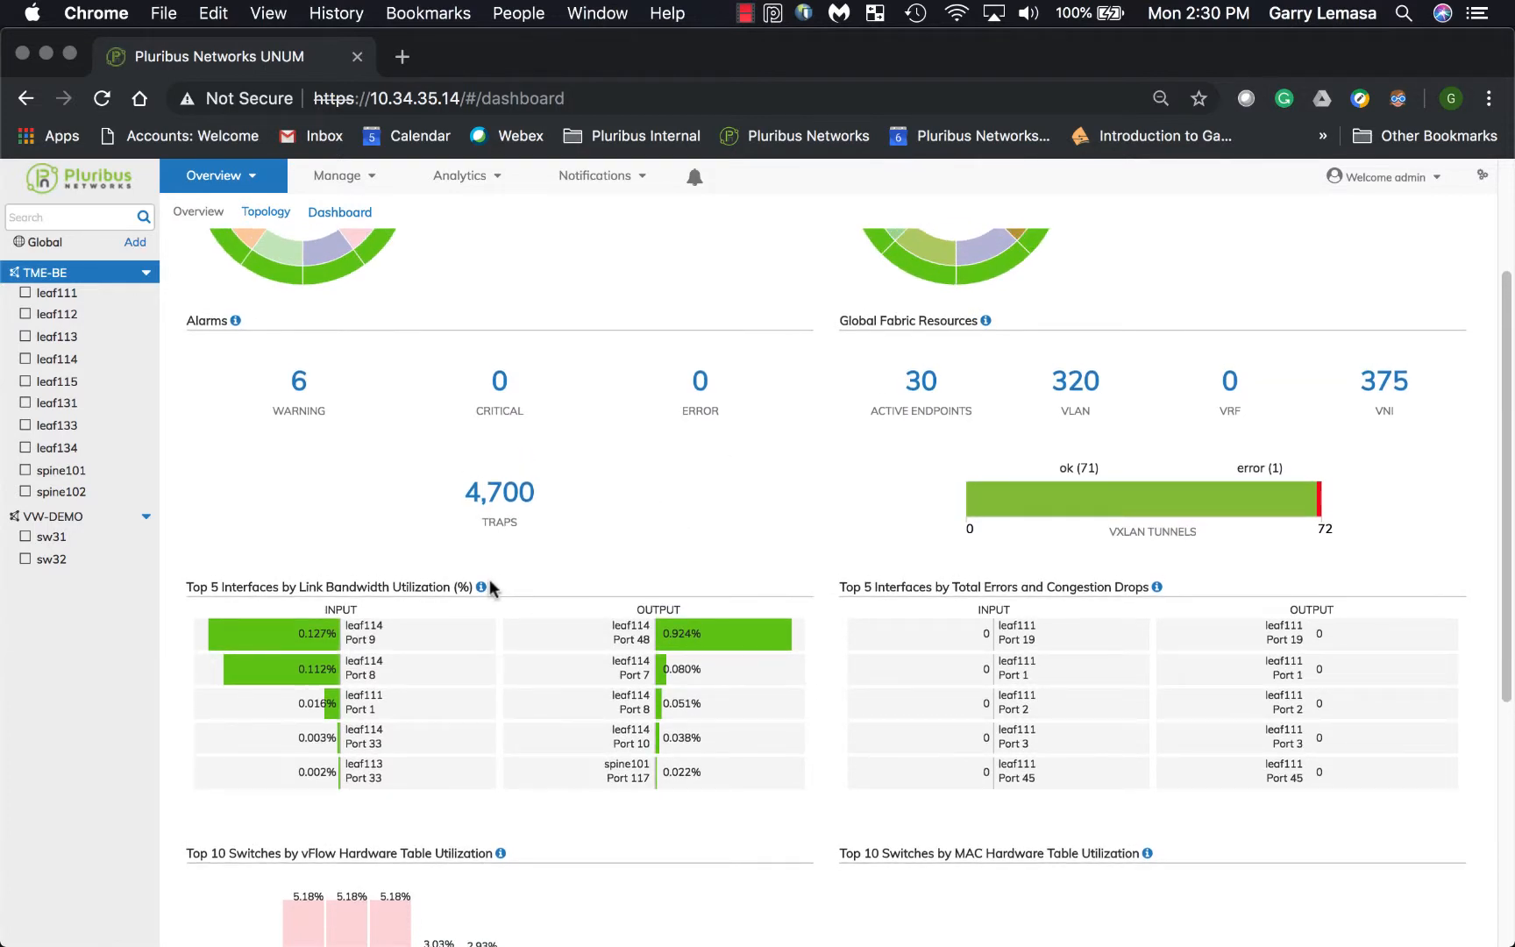
pyautogui.moveTo(482, 589)
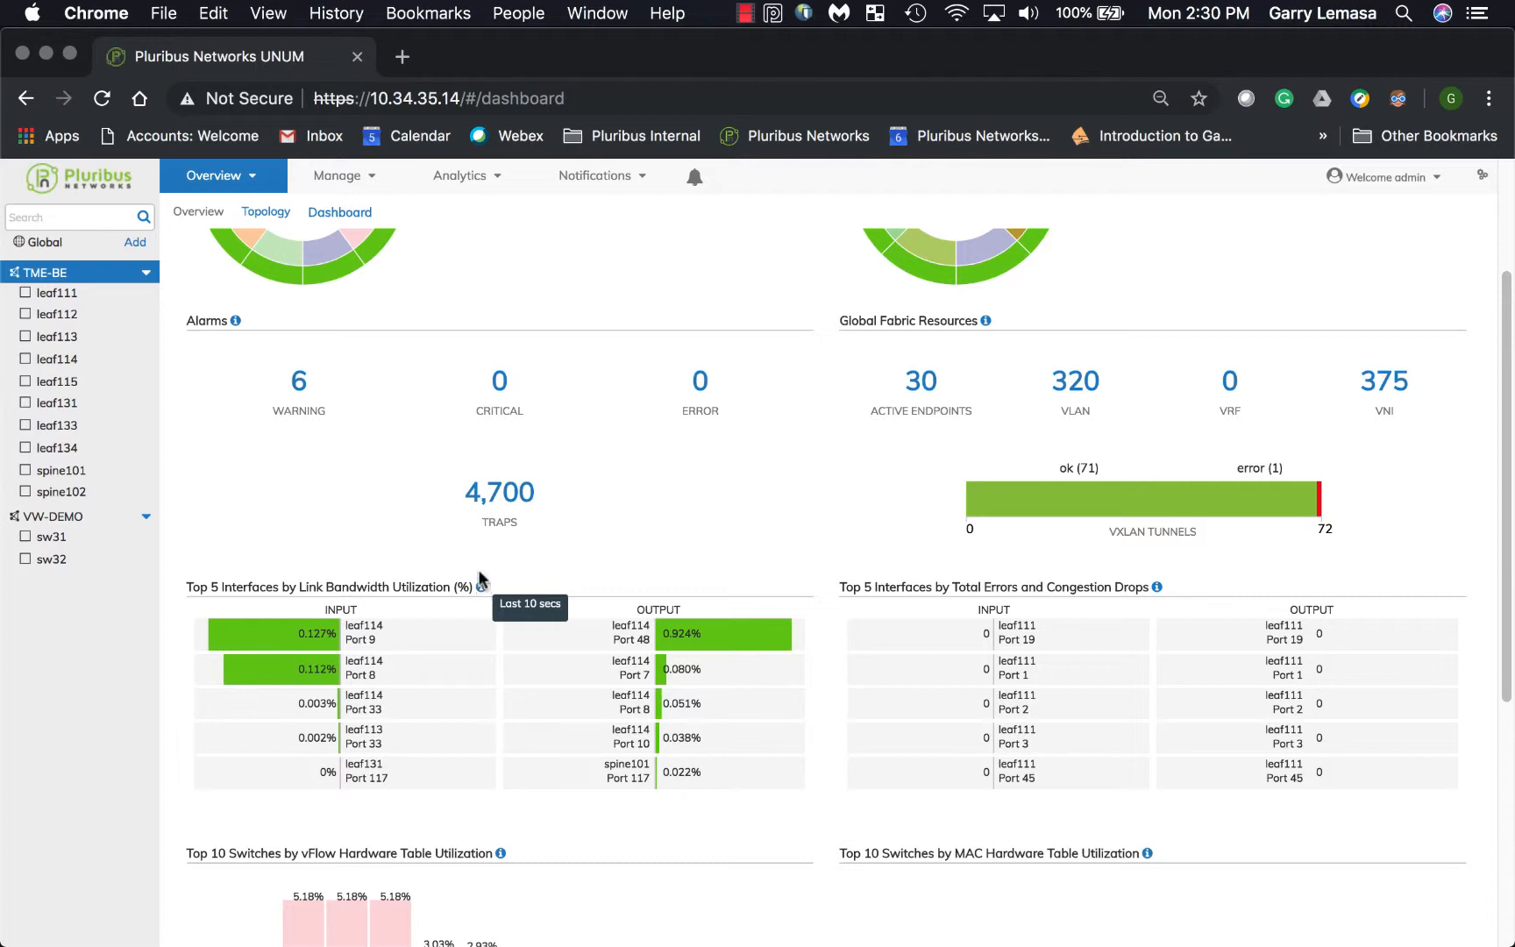
pyautogui.scroll(1, 460, 455)
pyautogui.moveTo(237, 366)
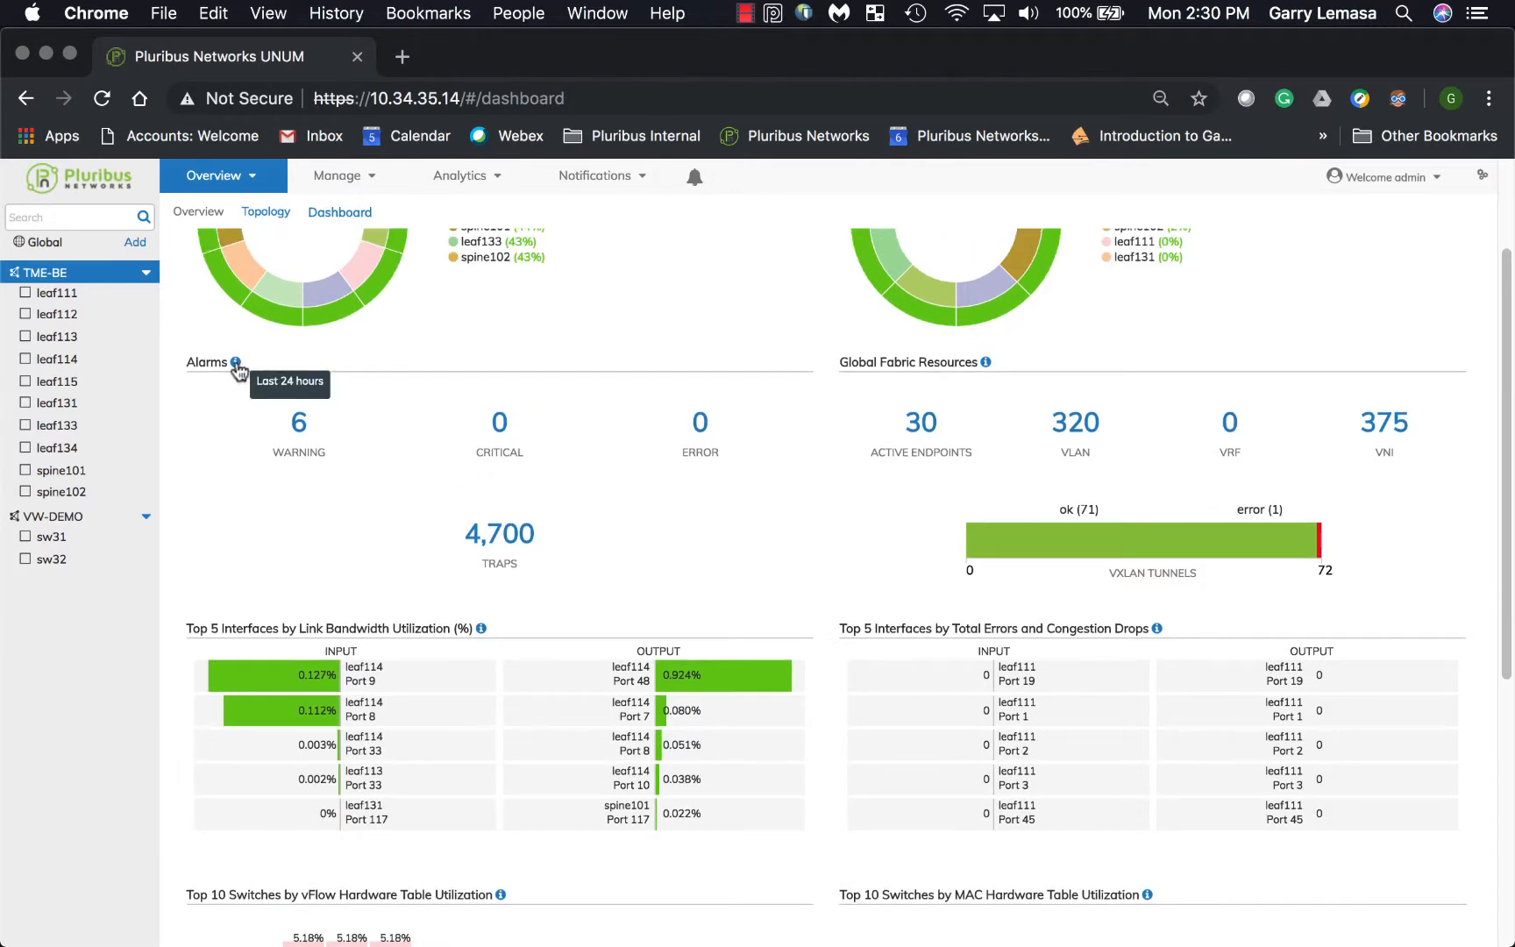
pyautogui.moveTo(986, 366)
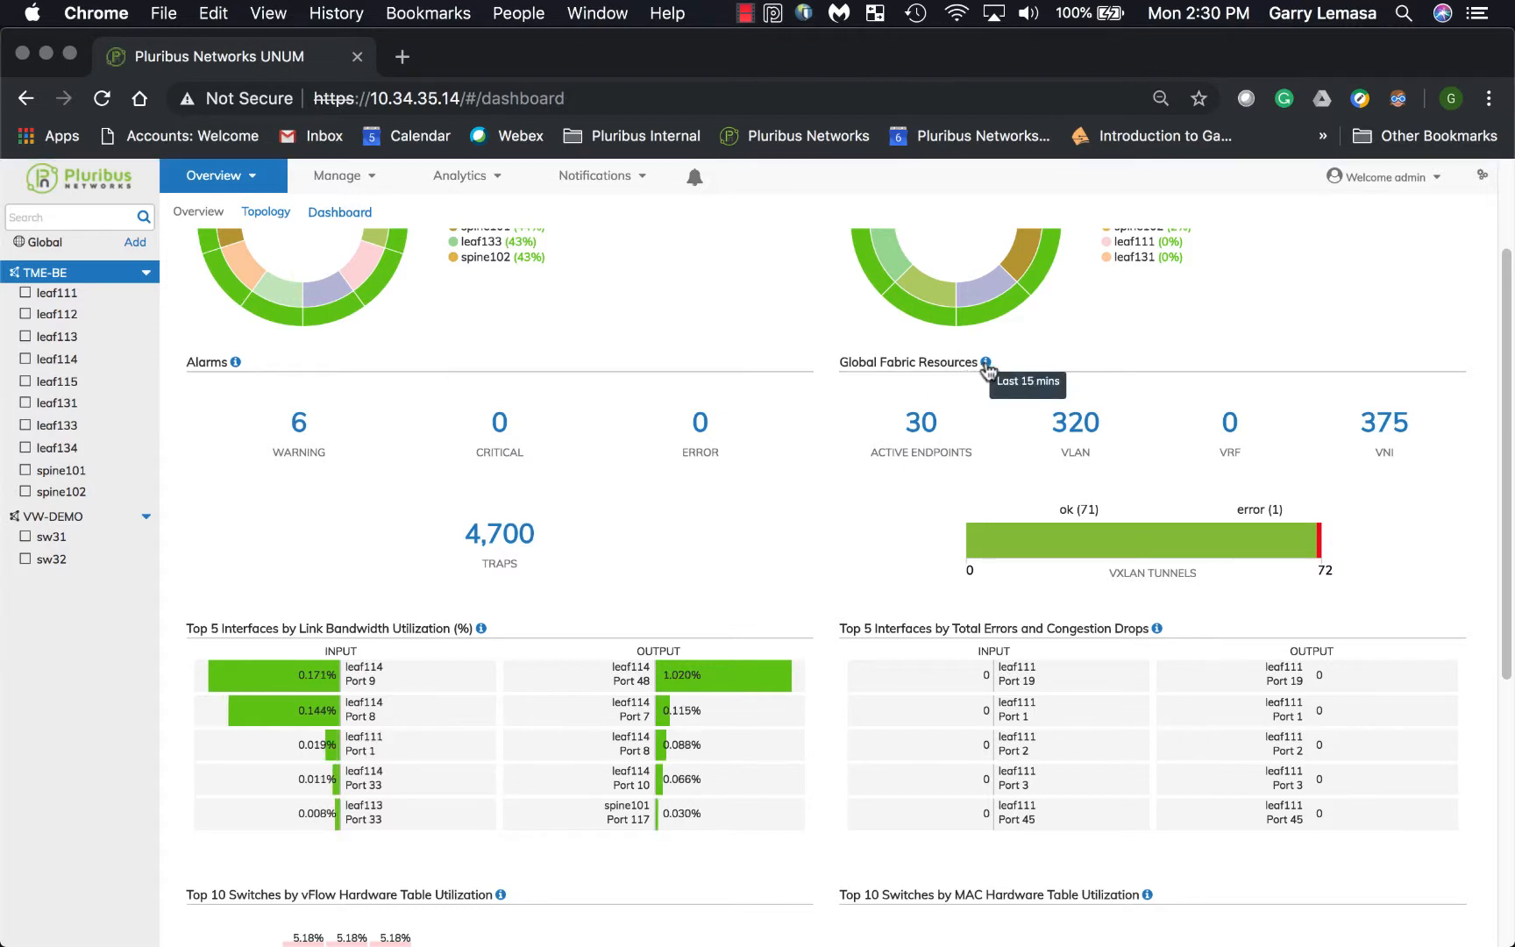
pyautogui.scroll(-3, 753, 585)
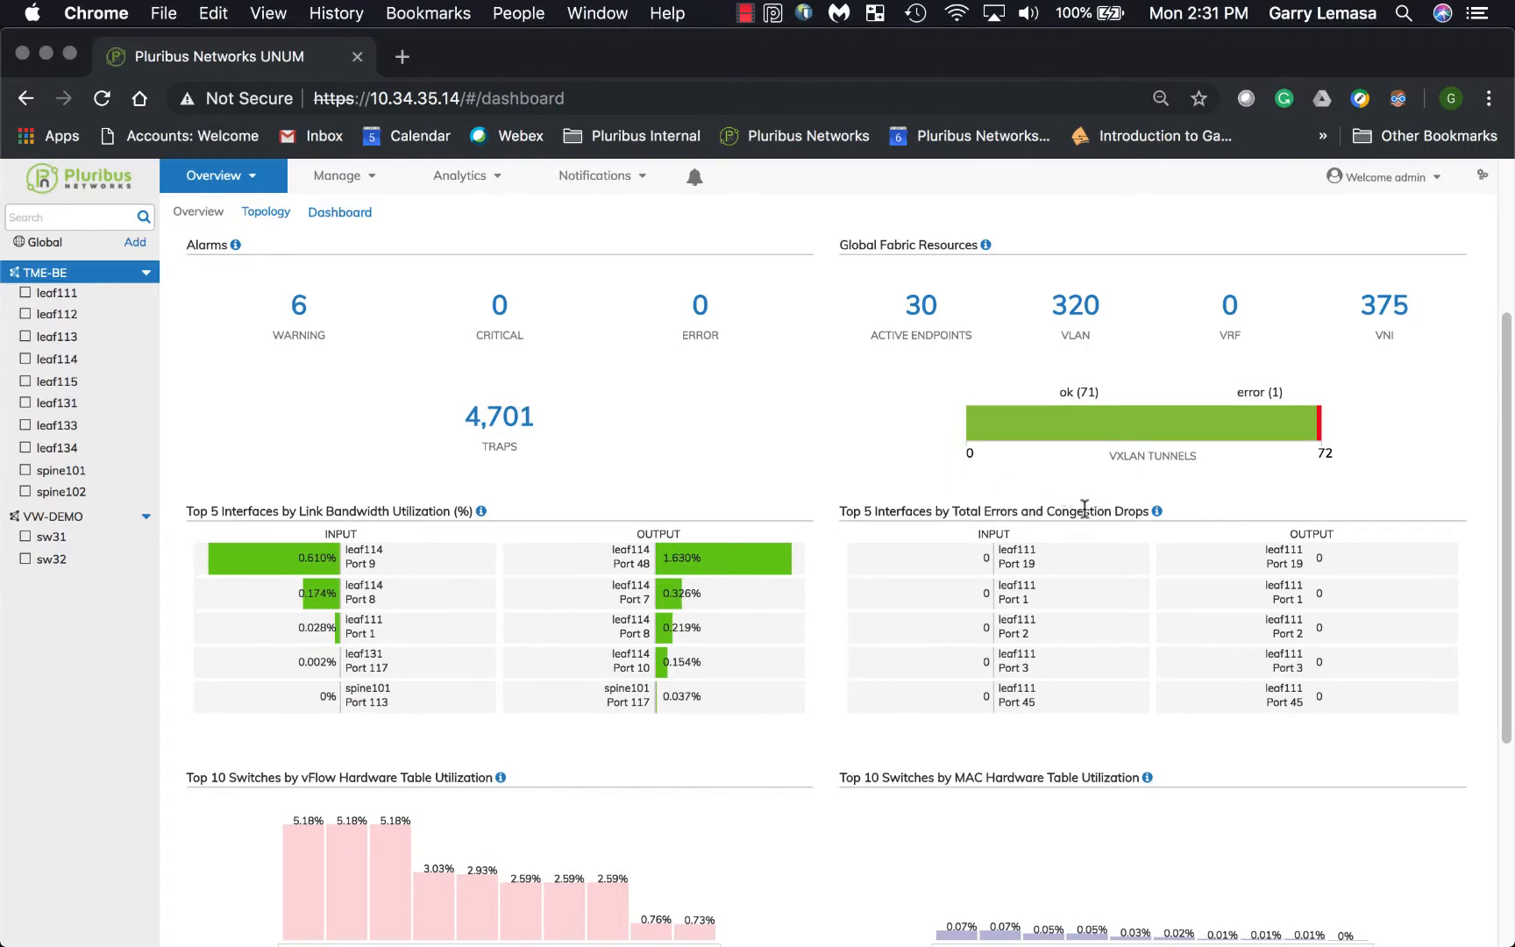
pyautogui.moveTo(1157, 515)
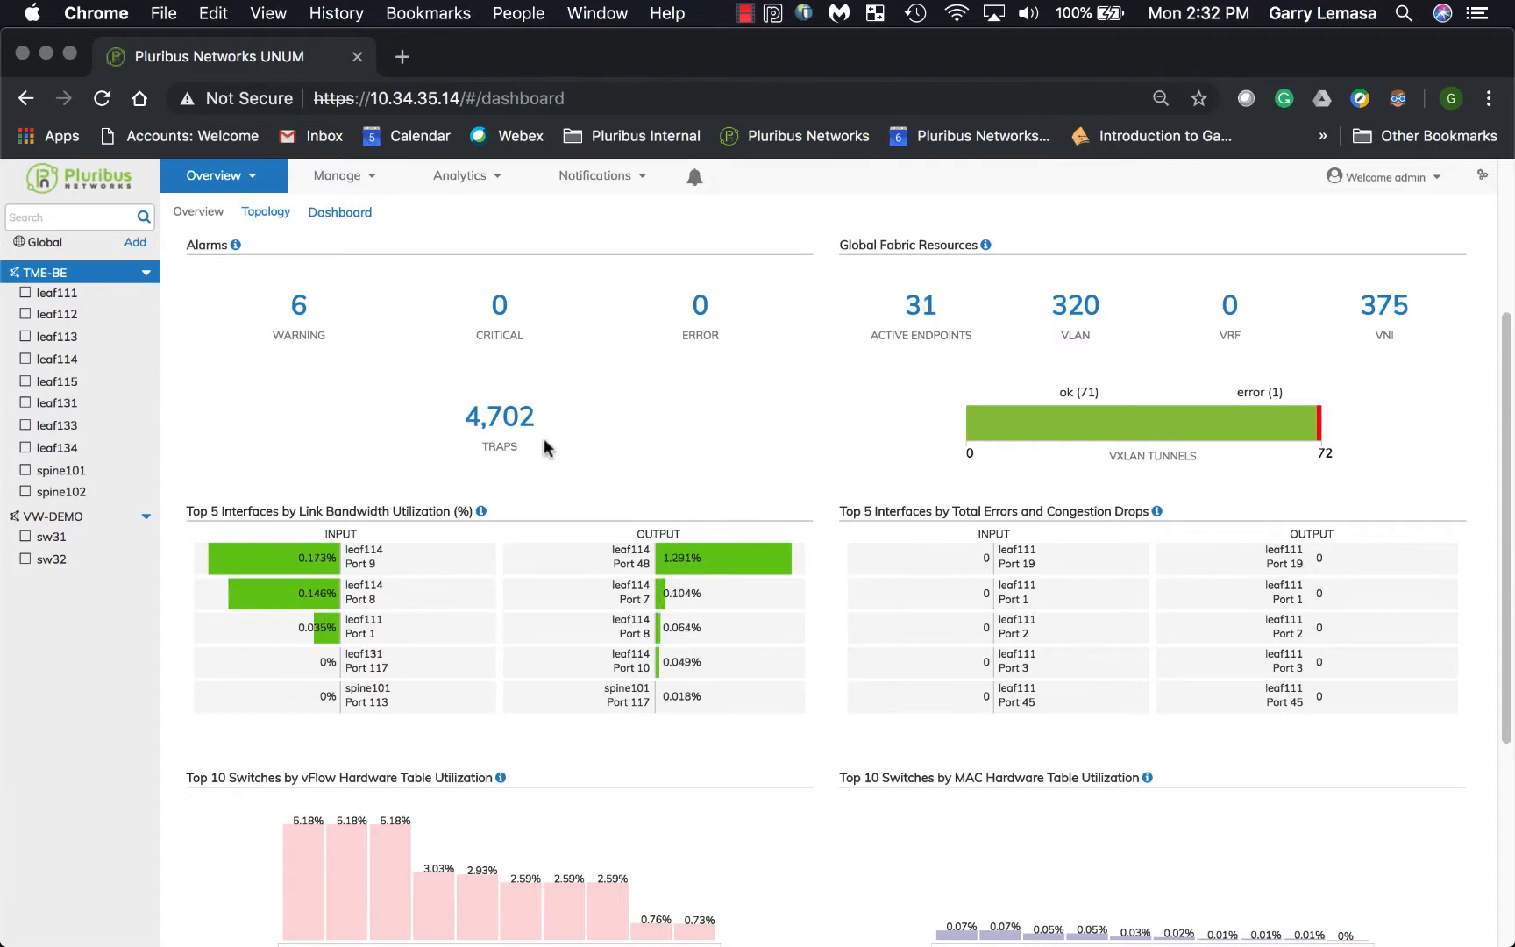
# - Review the dashboard's top 10 switch charts for vFlow, MAC, IPv4 routes and host routes hardware table utilization
pyautogui.scroll(-5, 543, 438)
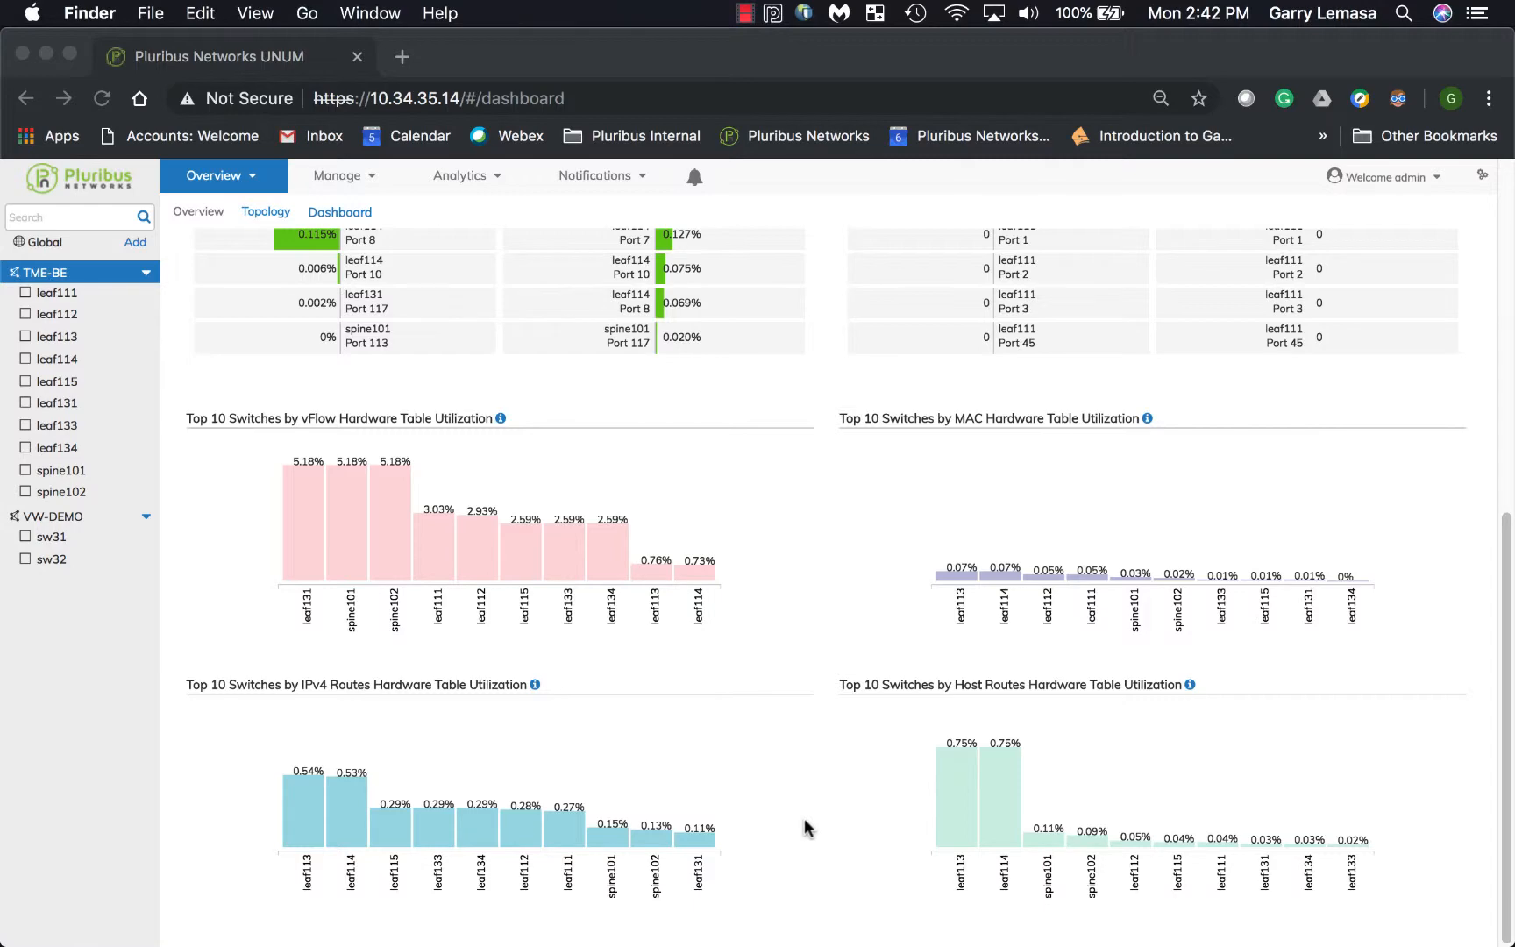
pyautogui.scroll(5, 804, 827)
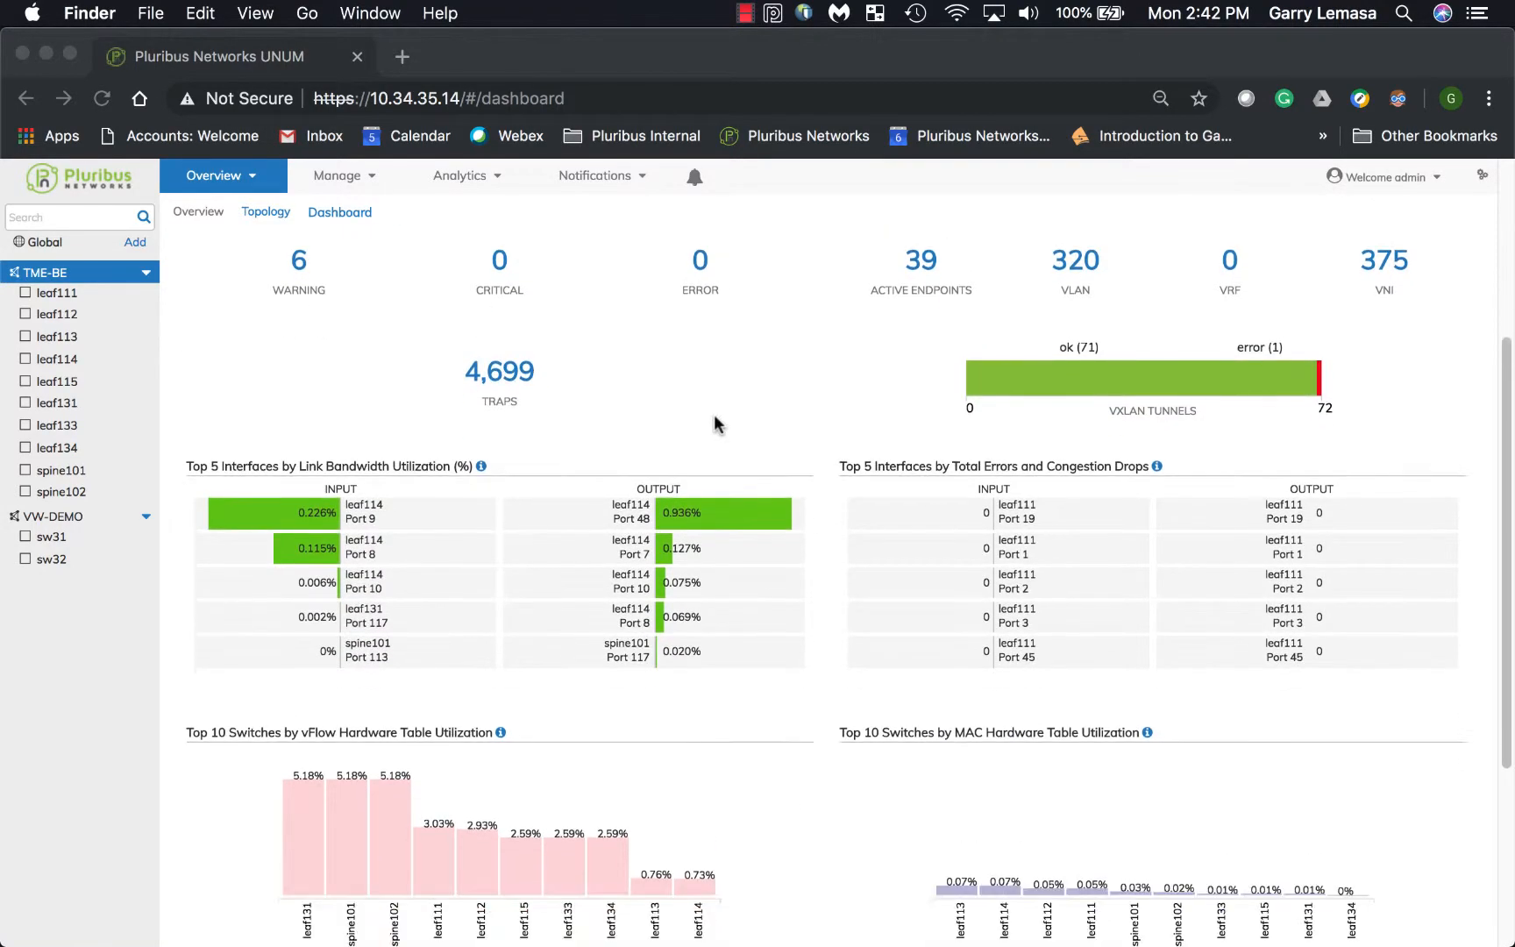
pyautogui.scroll(-2, 714, 414)
pyautogui.scroll(-2, 751, 706)
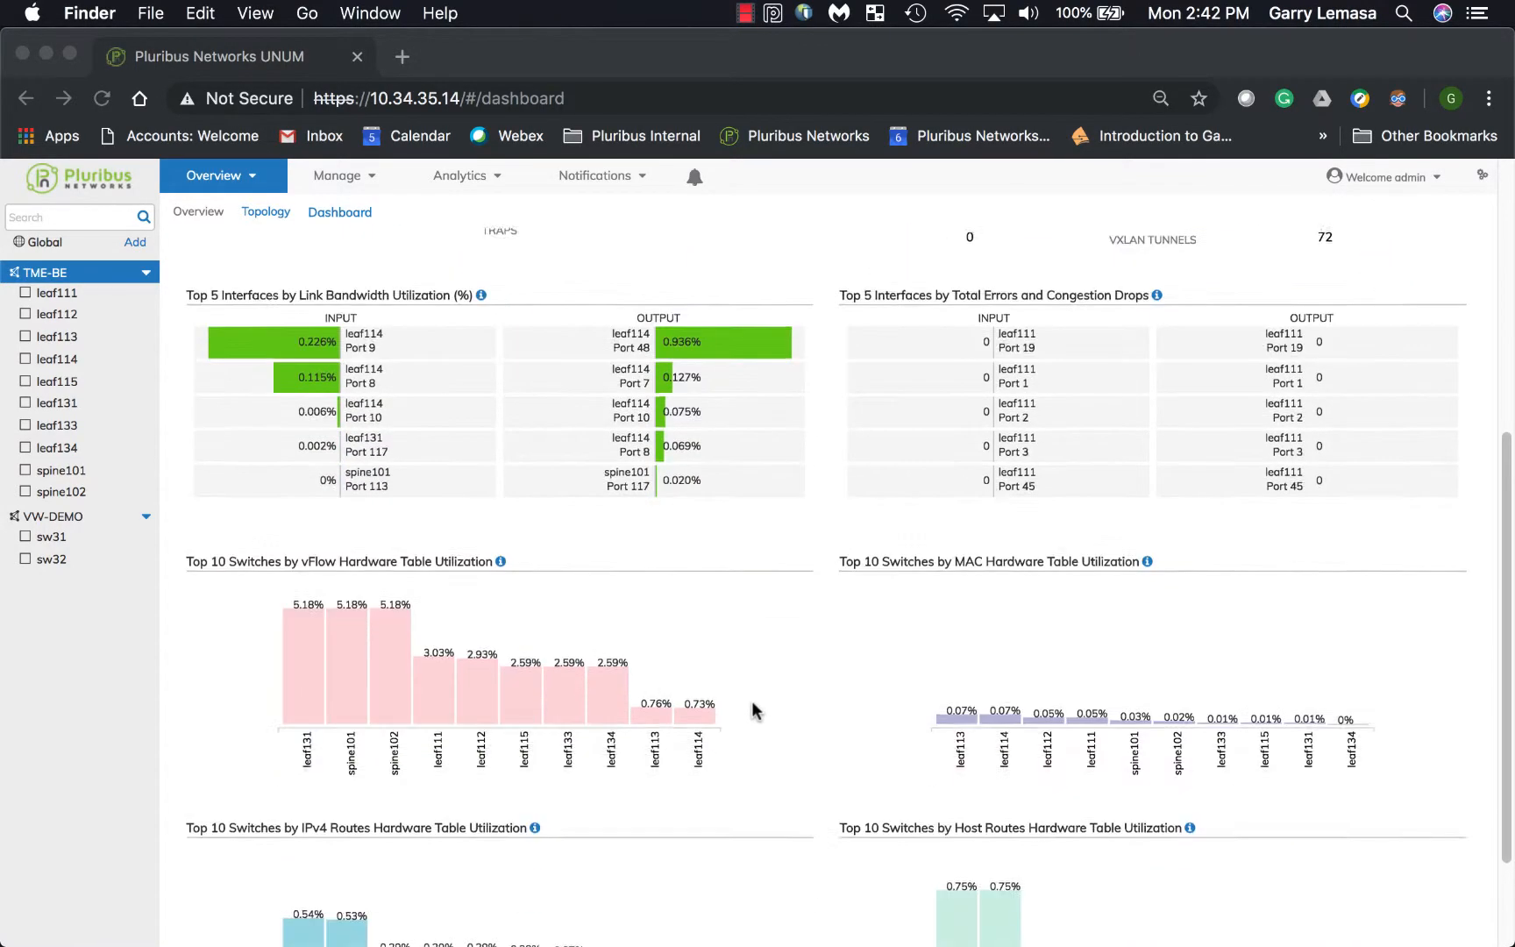
pyautogui.scroll(-3, 751, 705)
pyautogui.scroll(10, 751, 706)
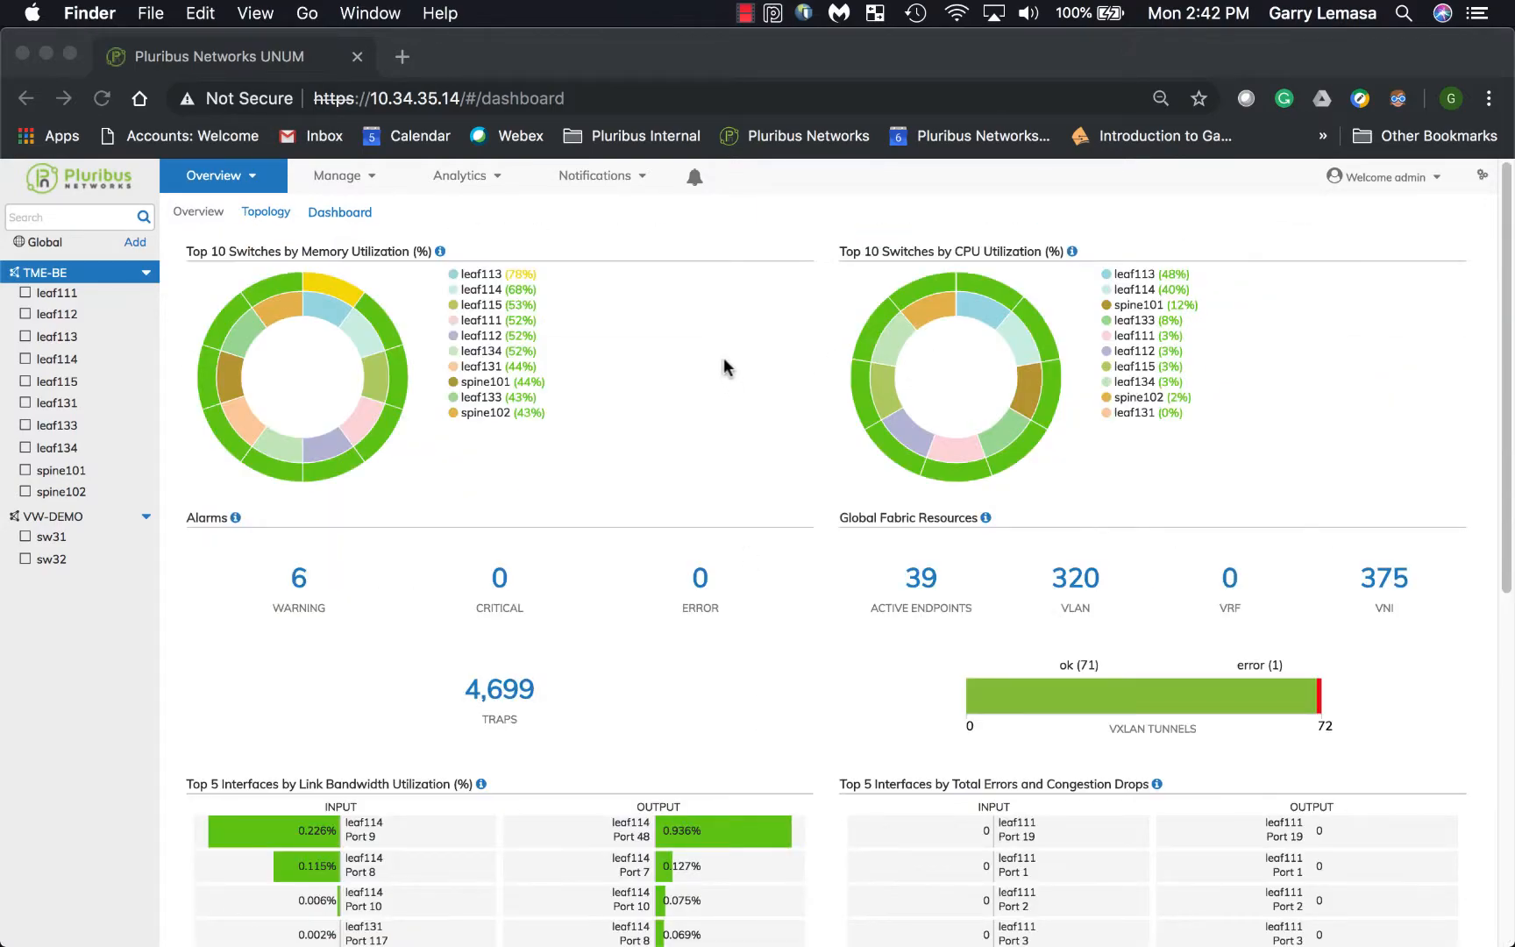